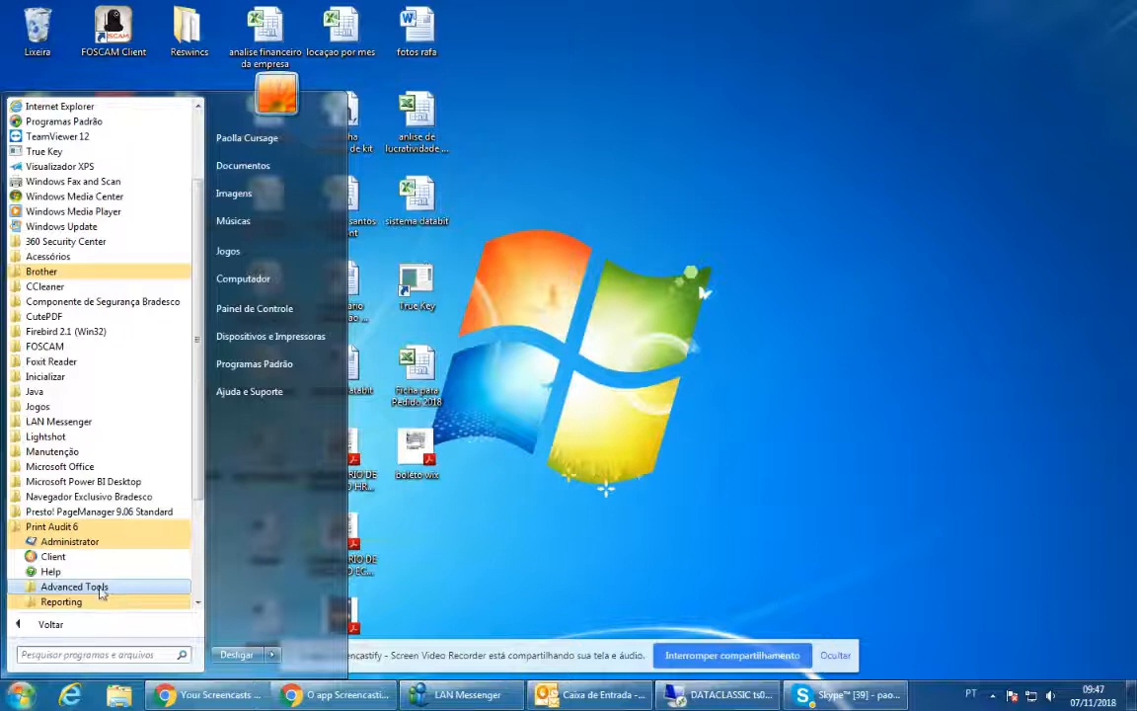
# - Open the Print Audit 6 Job Manager and find all jobs printed last month
pyautogui.click(69, 602)
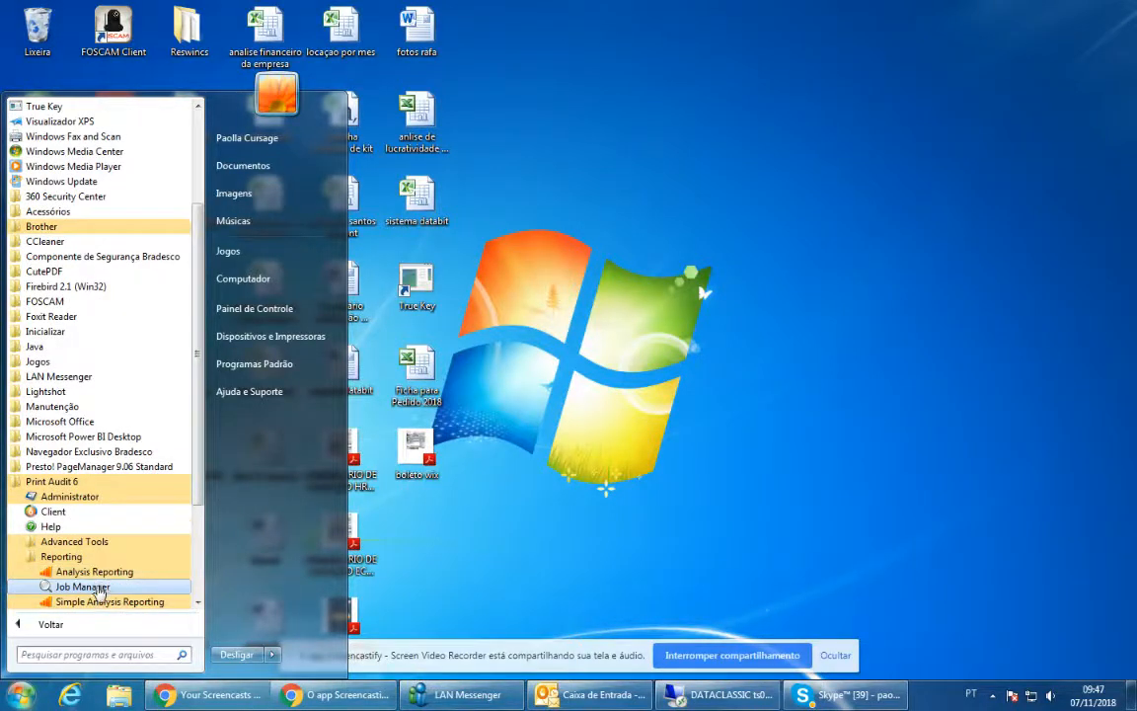
pyautogui.click(99, 572)
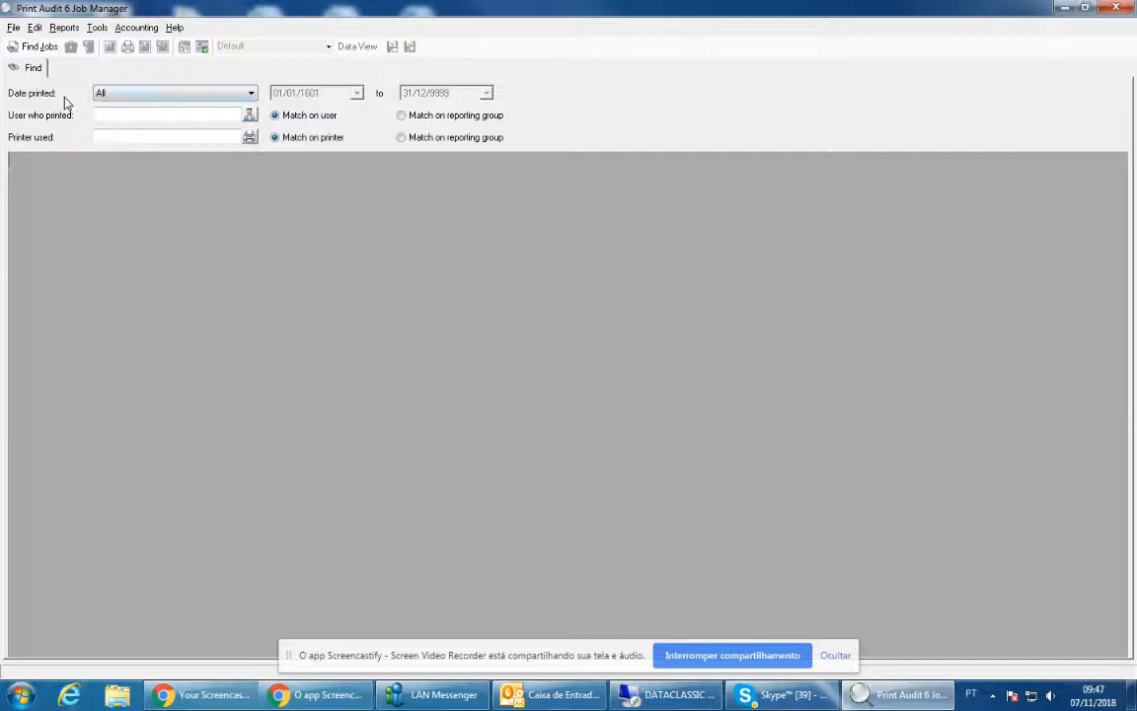
pyautogui.click(124, 95)
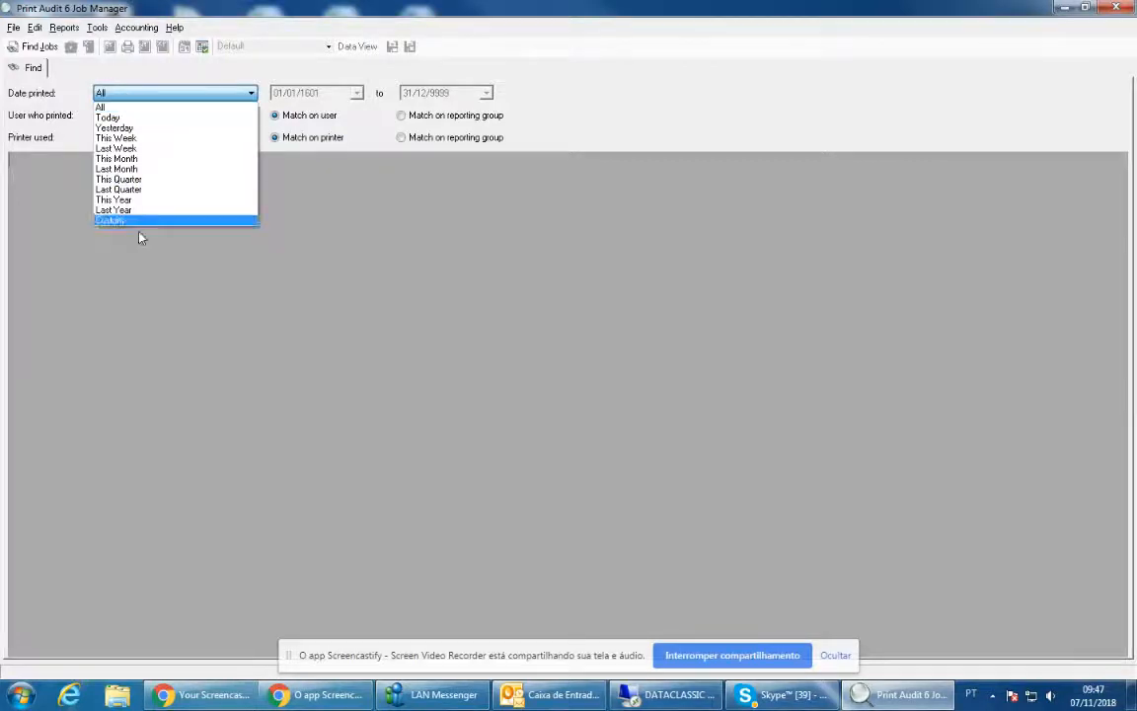
pyautogui.click(123, 169)
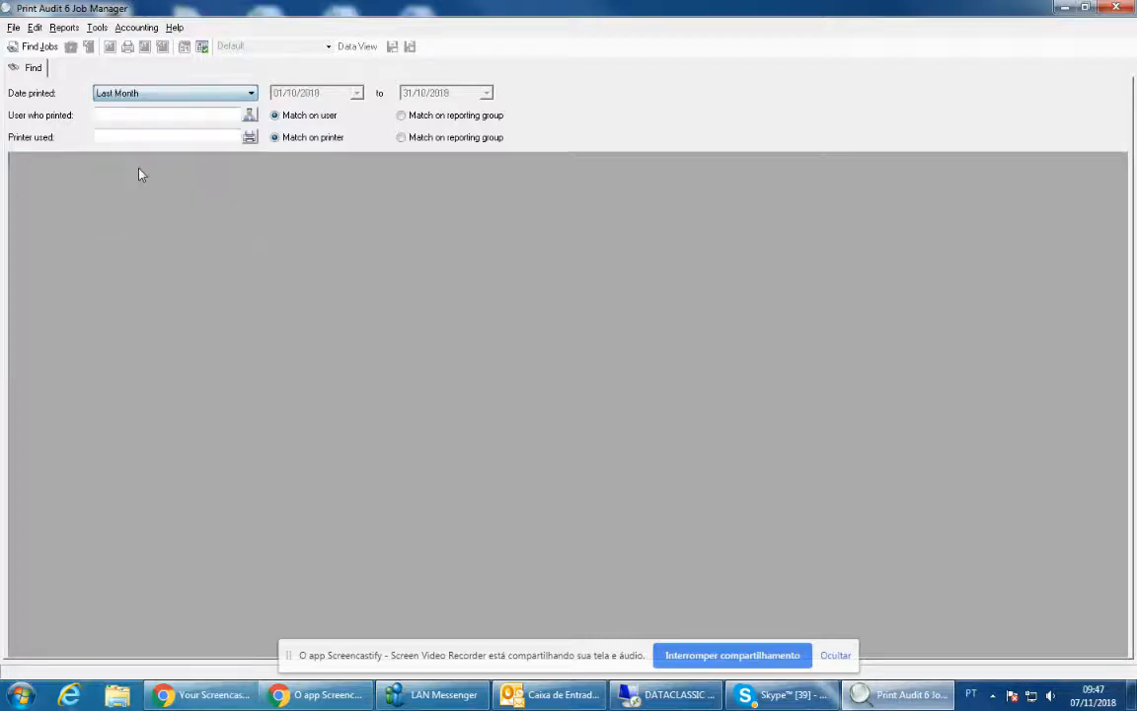
pyautogui.click(39, 47)
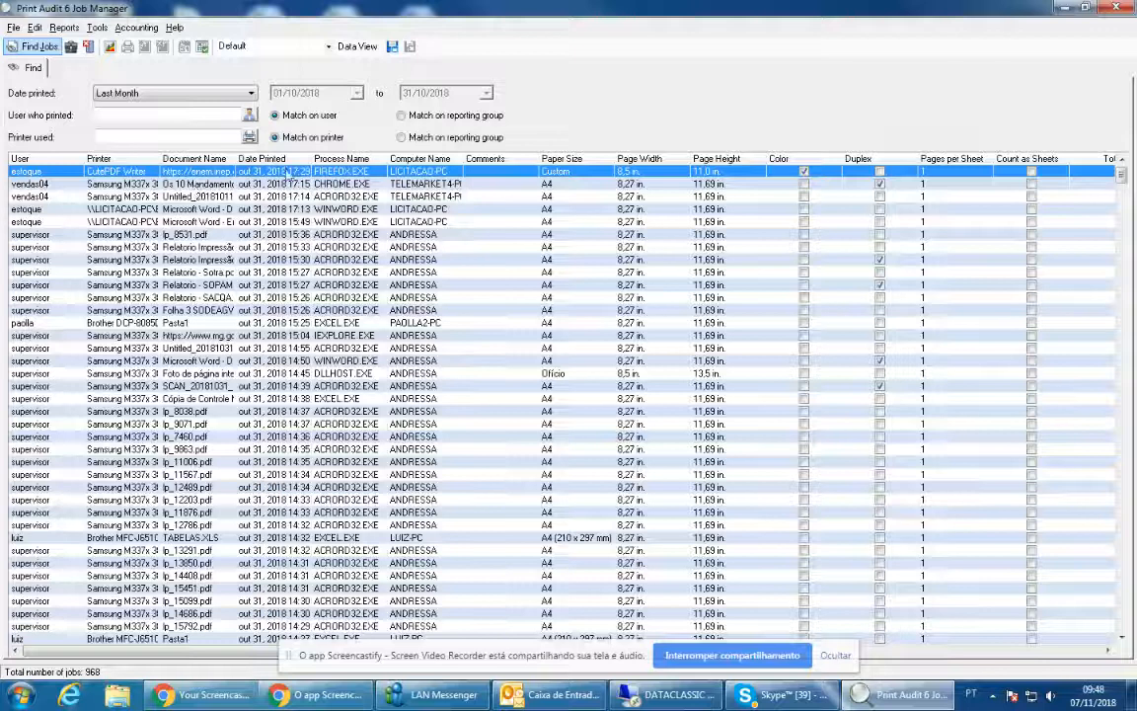
# - Examine the listed print jobs across all columns, including color, duplex, units, unit costs and job type
pyautogui.click(352, 326)
pyautogui.click(353, 337)
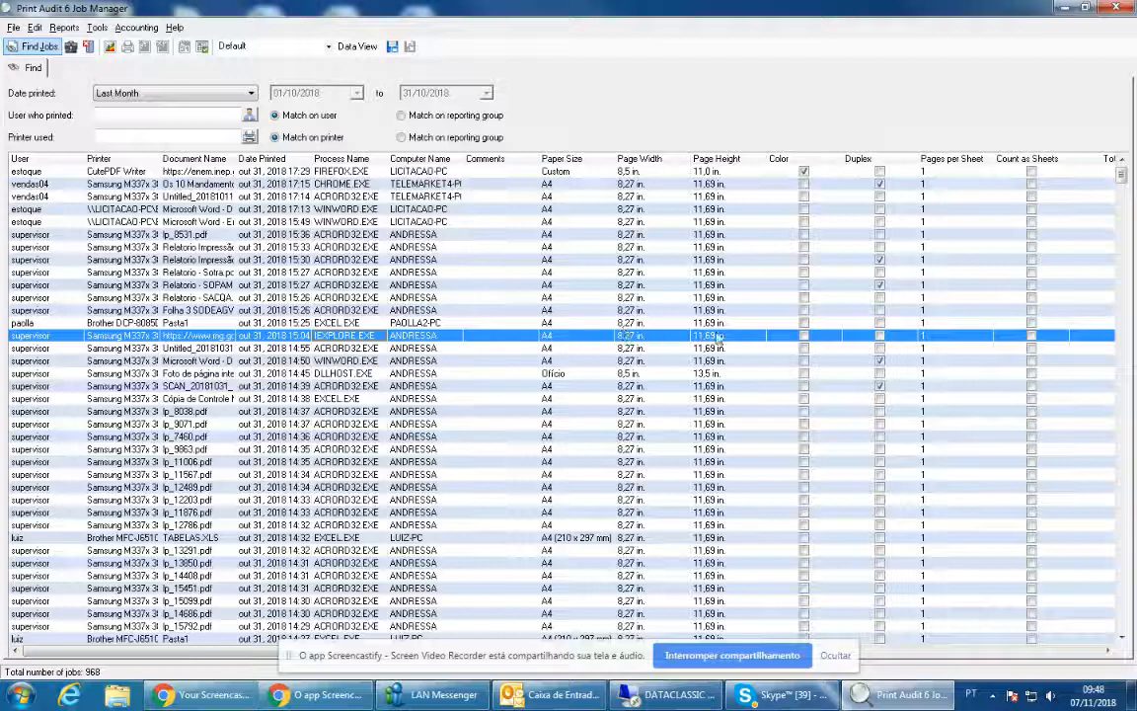
pyautogui.click(804, 173)
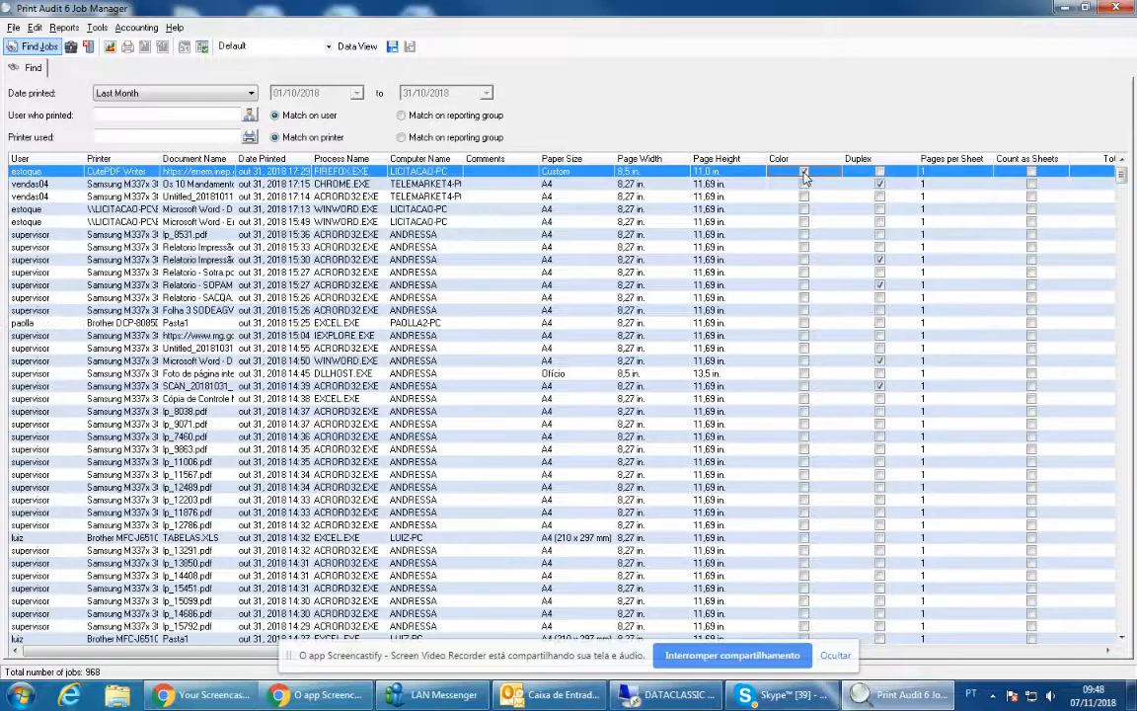
pyautogui.click(776, 184)
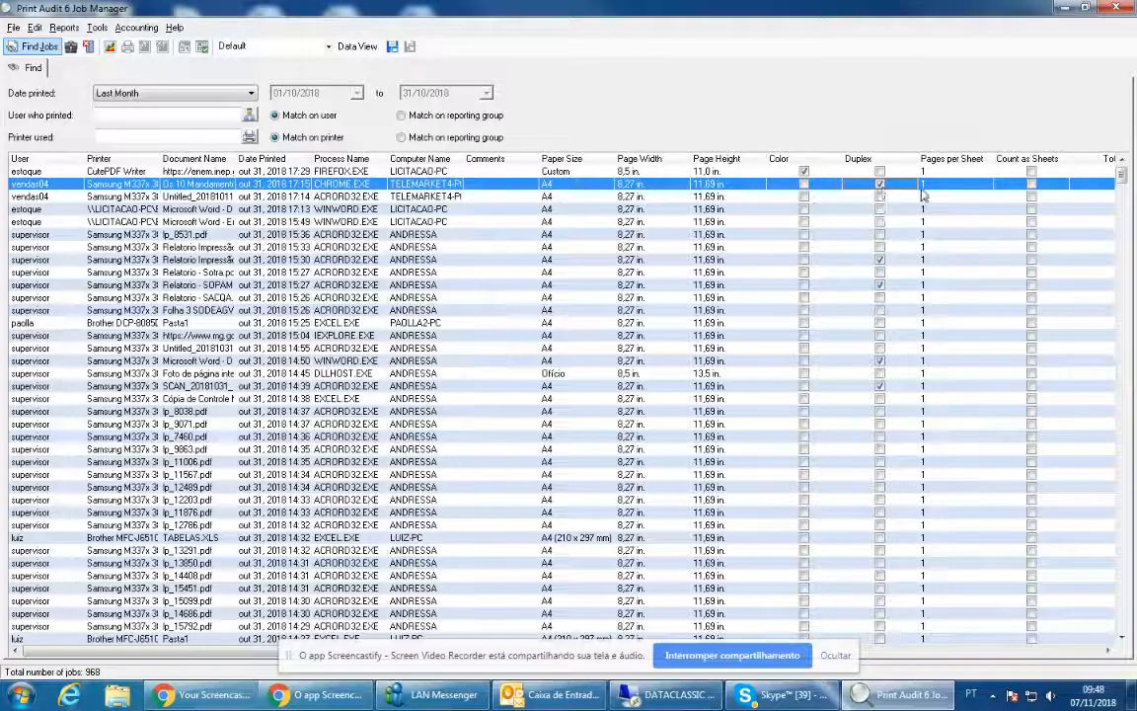
pyautogui.click(1108, 650)
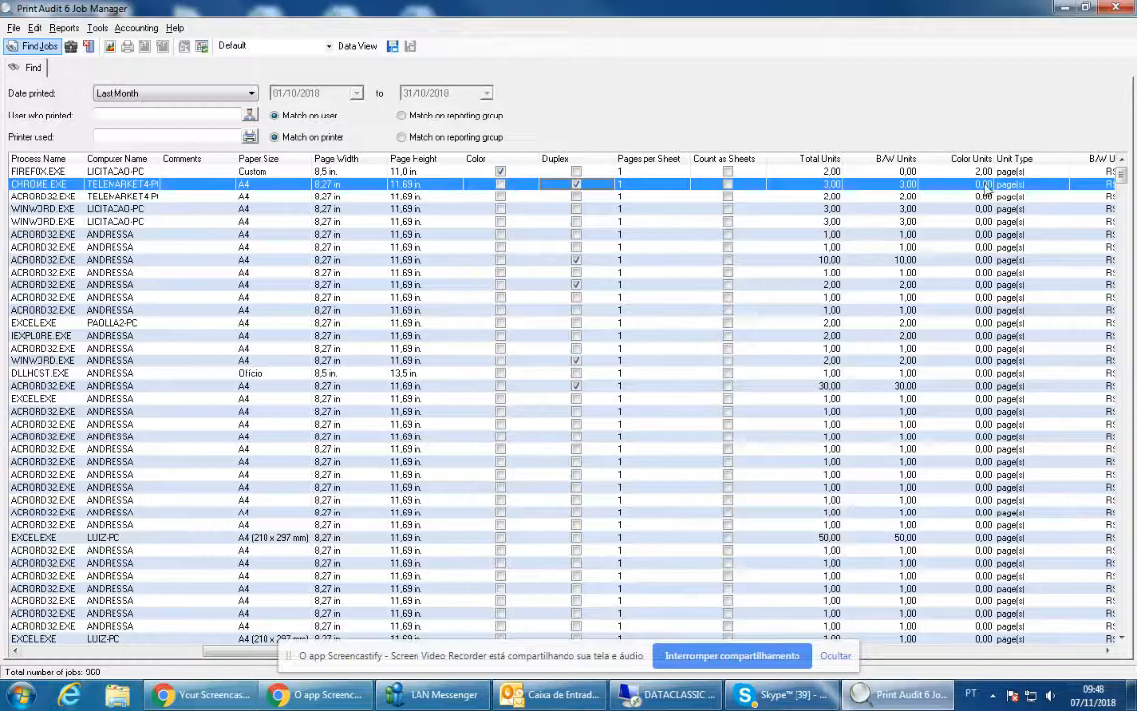
pyautogui.click(1108, 650)
pyautogui.click(1108, 651)
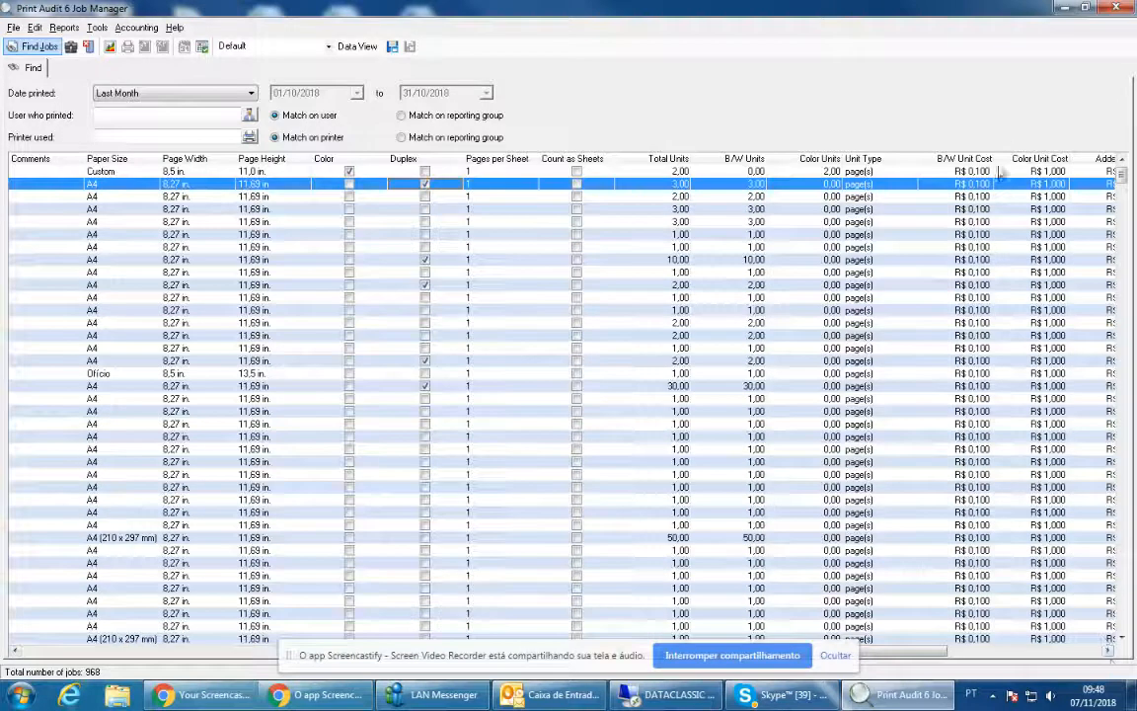
pyautogui.click(1107, 651)
pyautogui.click(1107, 650)
pyautogui.click(1108, 650)
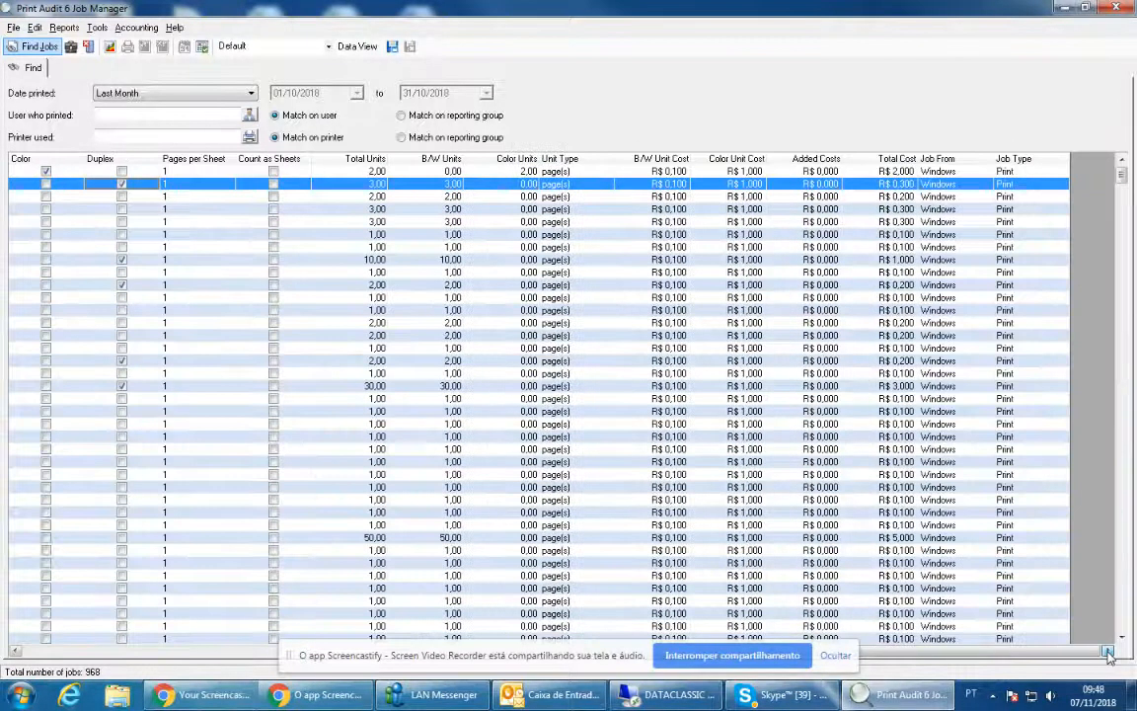
pyautogui.click(15, 653)
pyautogui.click(14, 653)
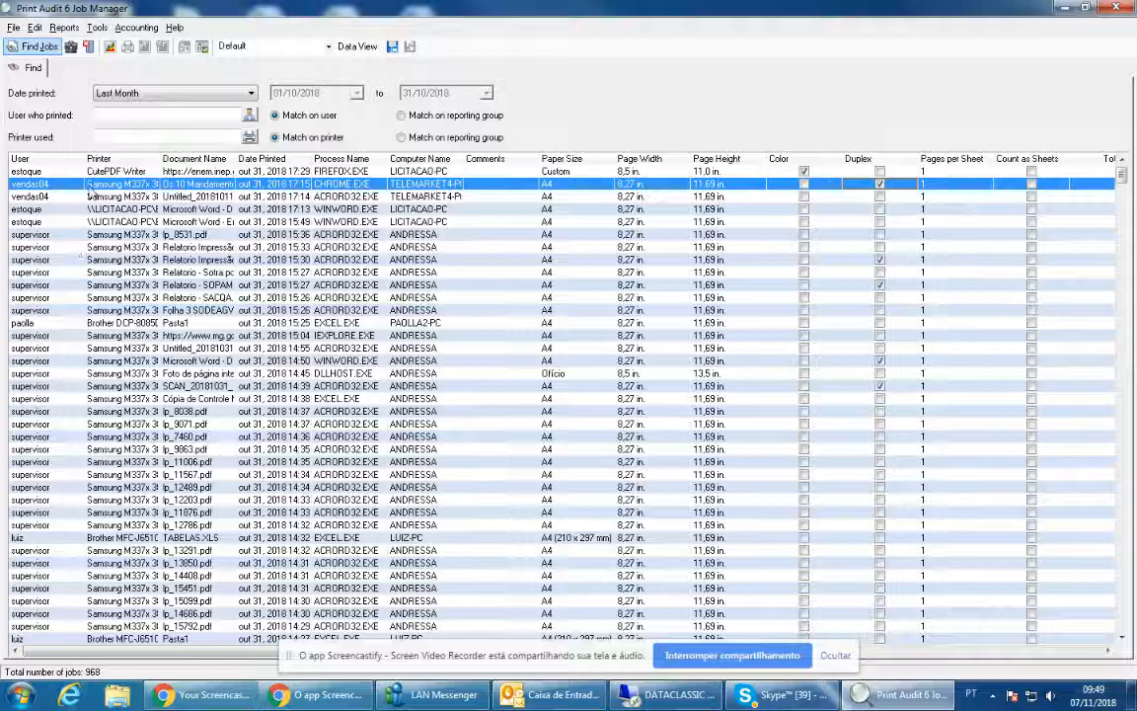
# - Start building a report of the Full (Details and Totals) type and proceed to its field selection
pyautogui.click(110, 48)
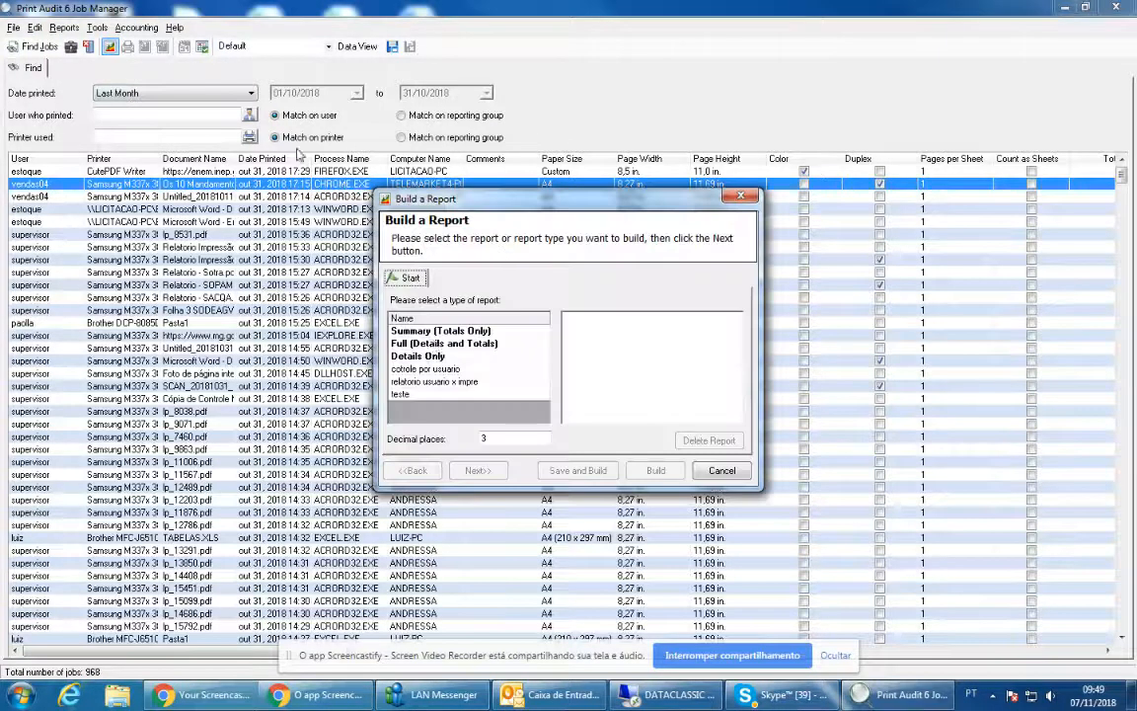
pyautogui.click(434, 345)
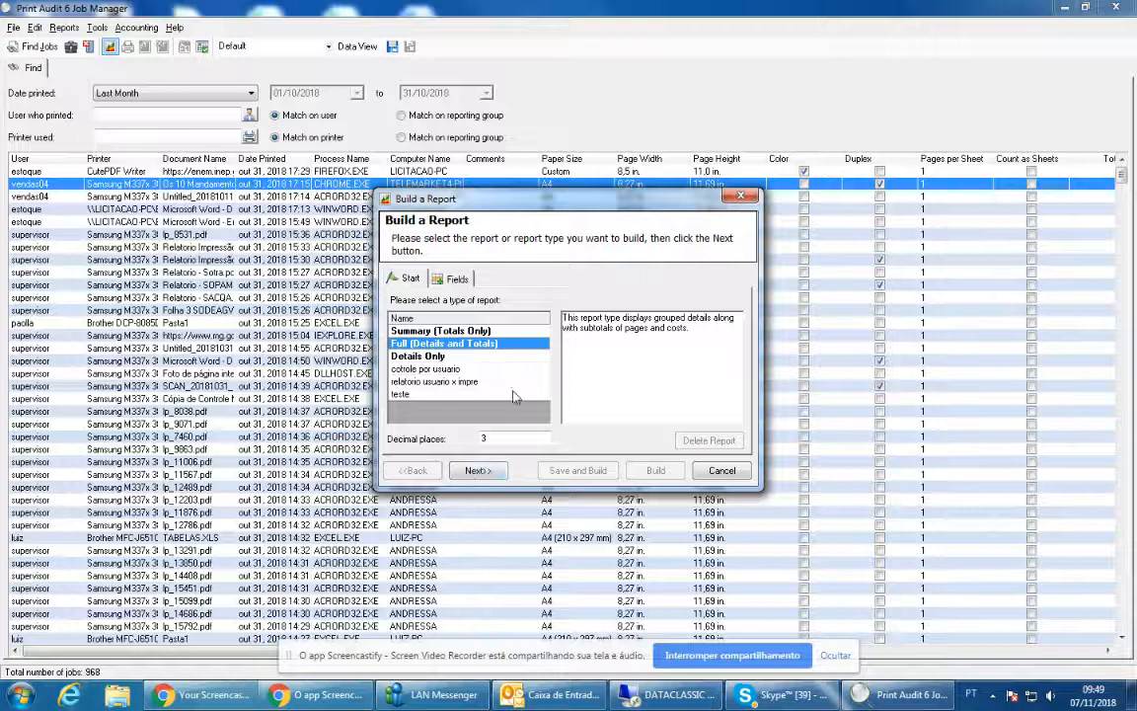
pyautogui.click(484, 471)
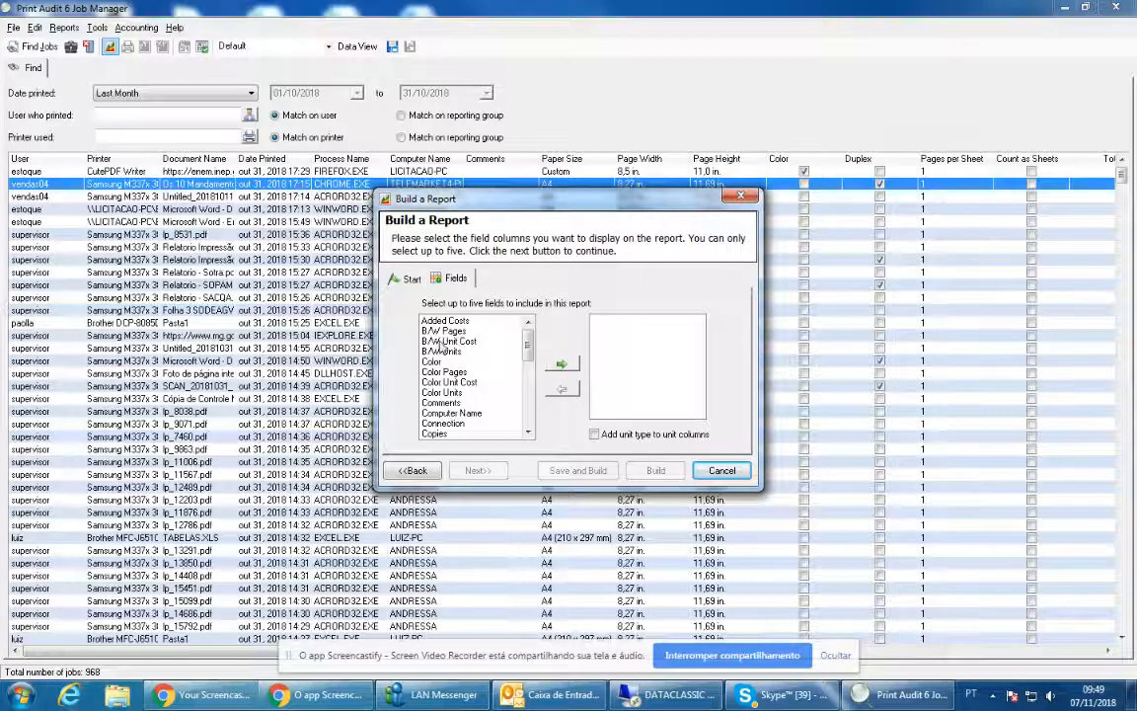
# - Include the Date Printed and User fields in the report
pyautogui.moveTo(440, 344); pyautogui.dragTo(450, 432)
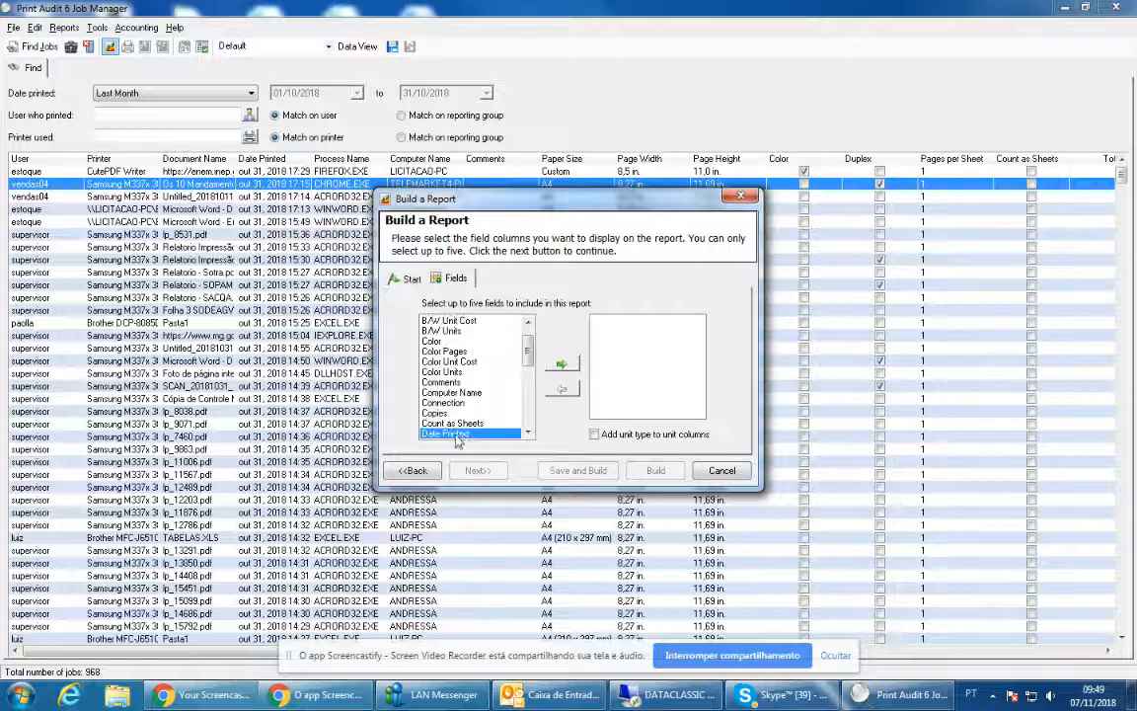
pyautogui.doubleClick(460, 434)
pyautogui.click(443, 354)
pyautogui.press('u')
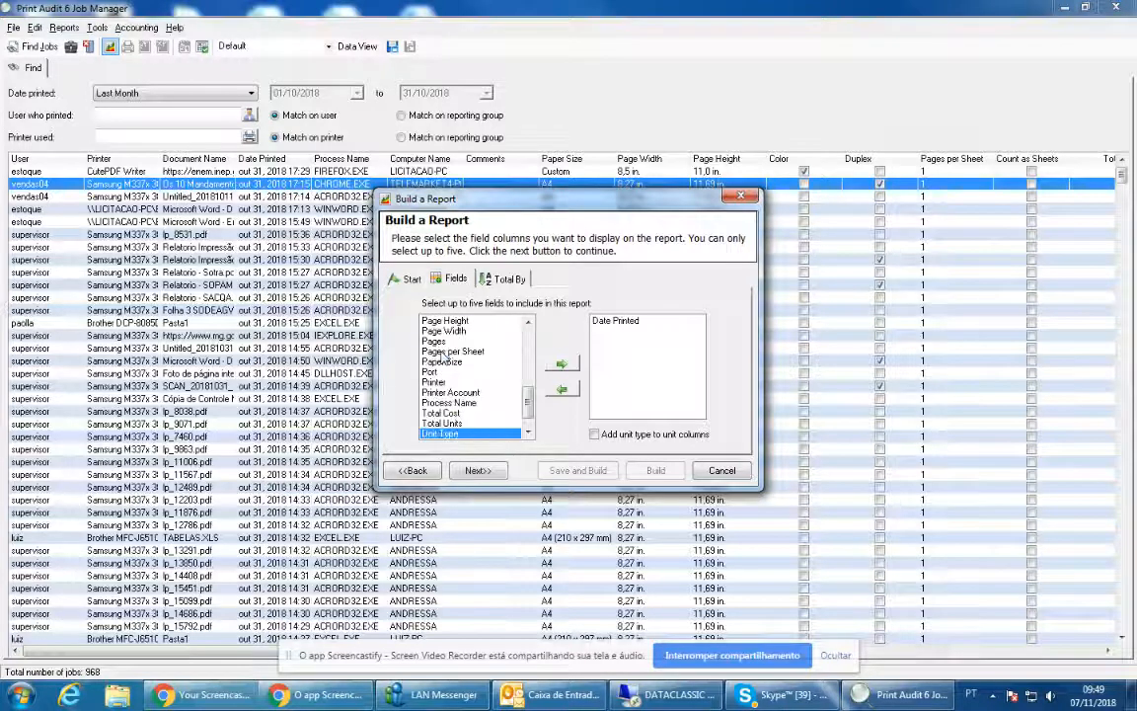
pyautogui.click(532, 432)
pyautogui.doubleClick(437, 434)
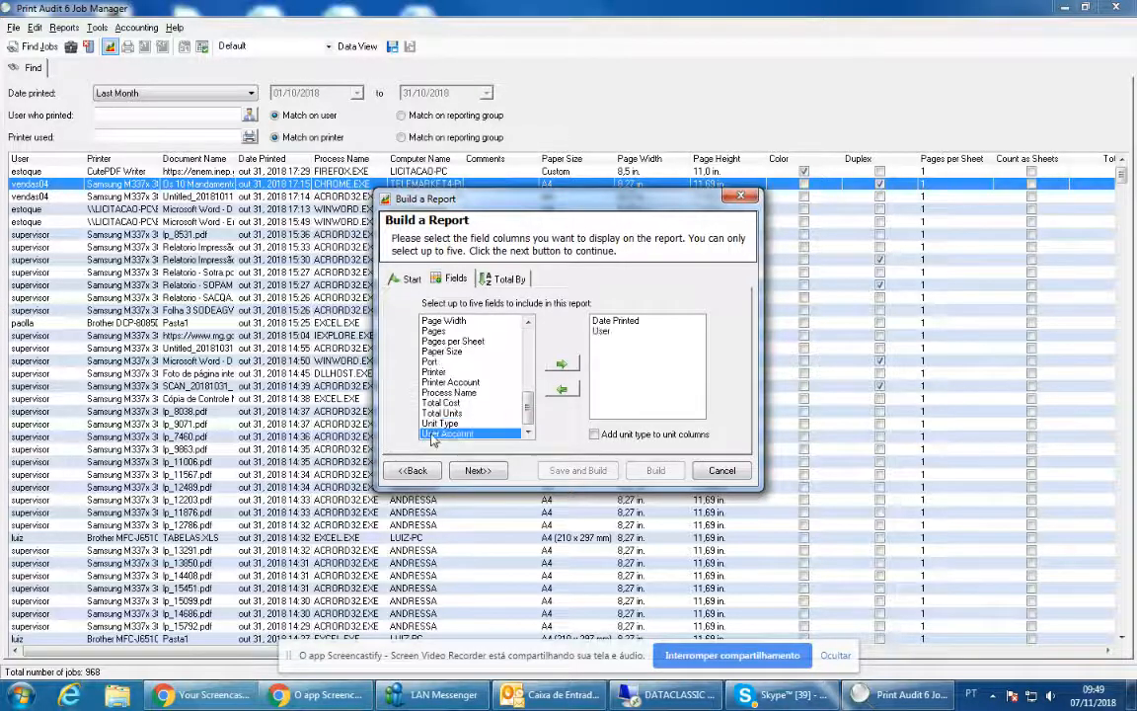
# - Include the Total Units and Printer fields in the report
pyautogui.click(442, 351)
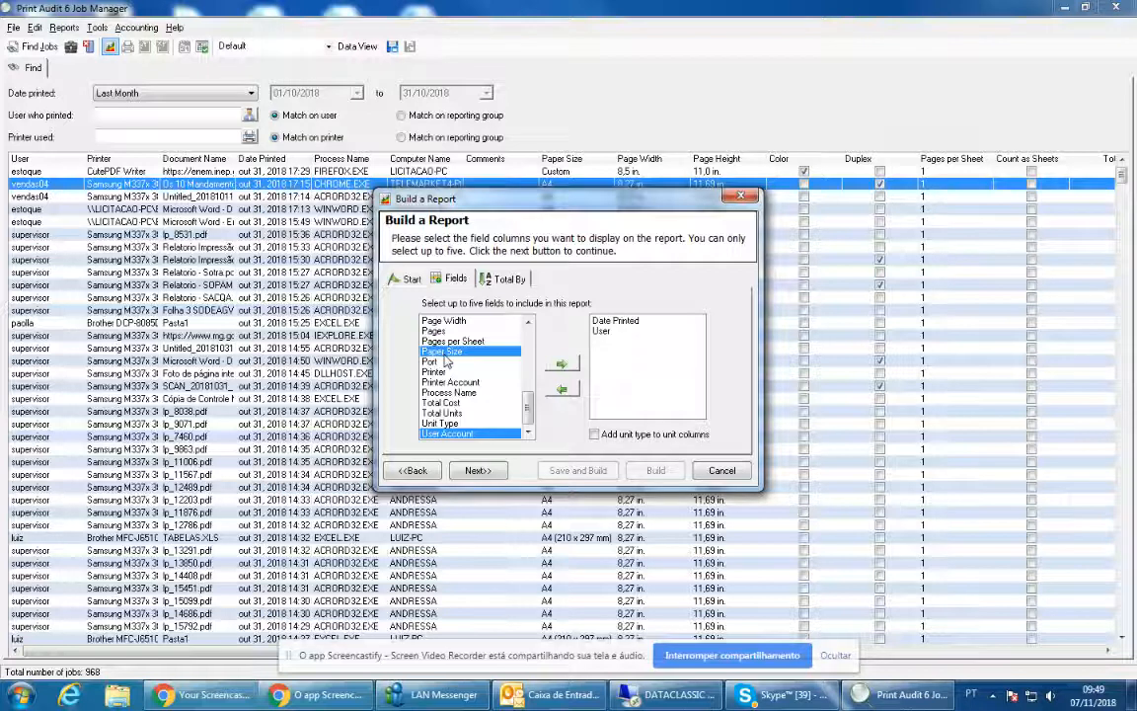
pyautogui.click(464, 403)
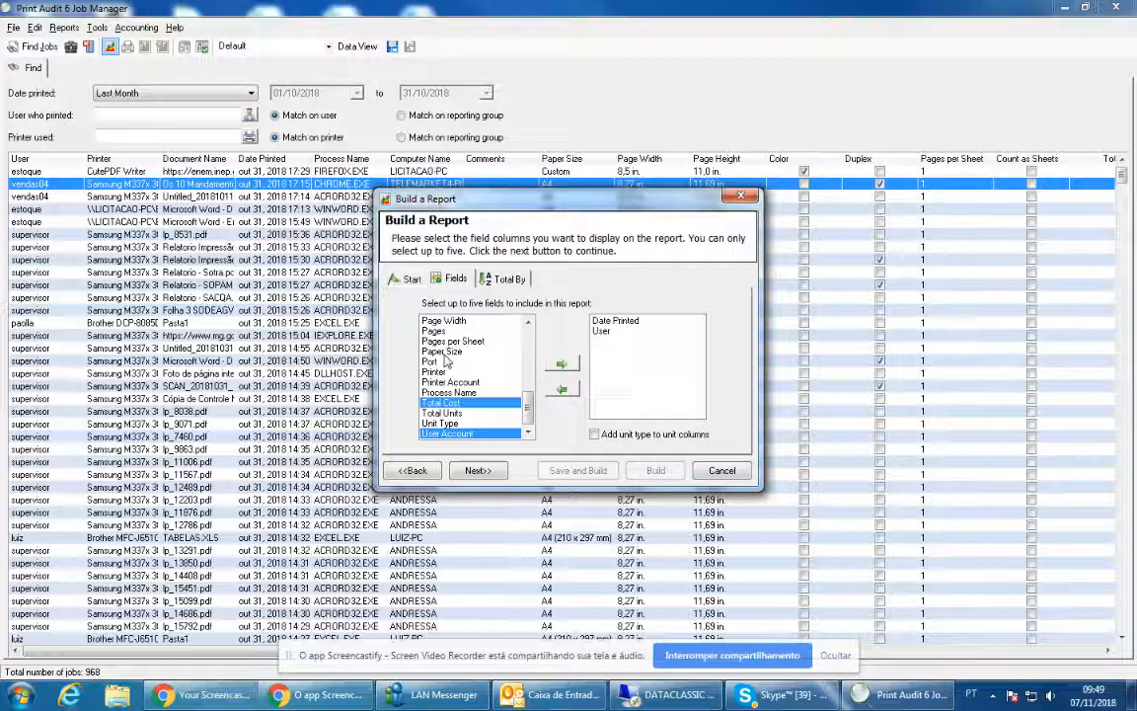
pyautogui.doubleClick(463, 414)
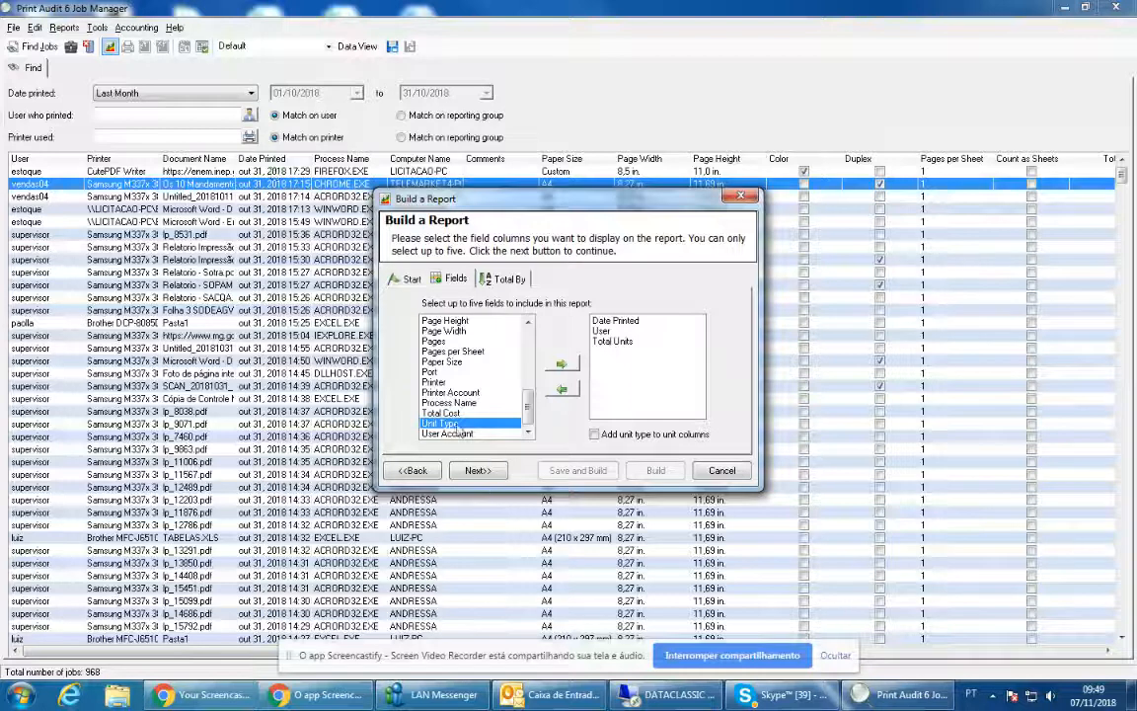
pyautogui.click(437, 362)
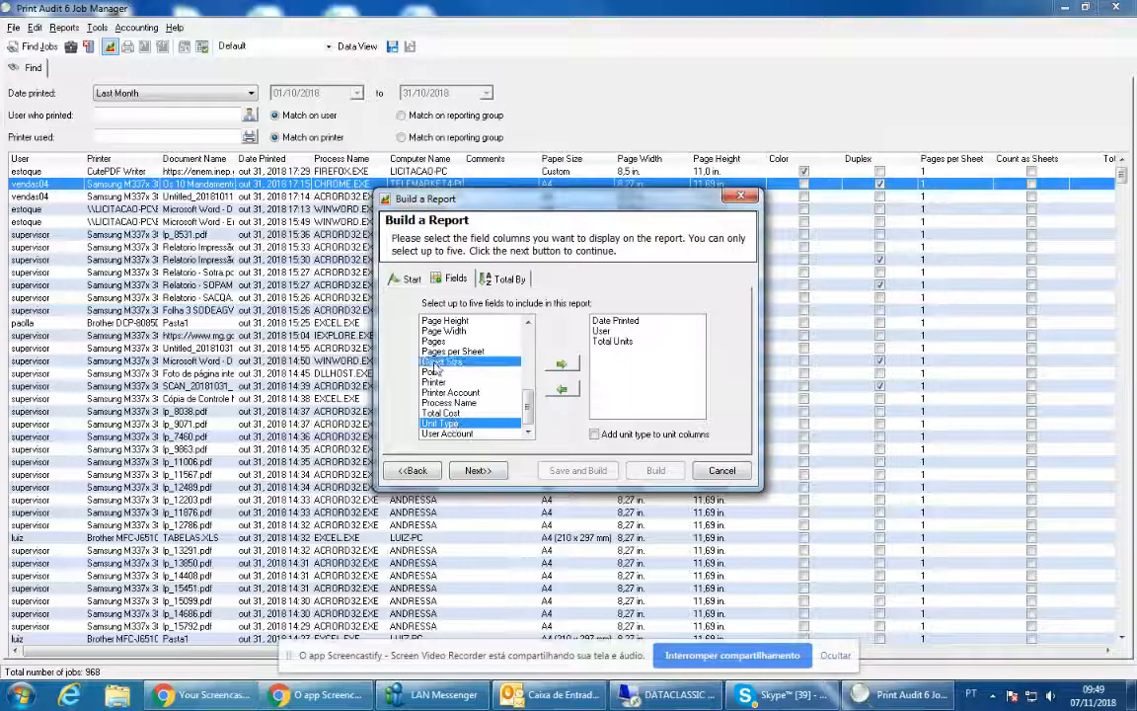
pyautogui.click(436, 366)
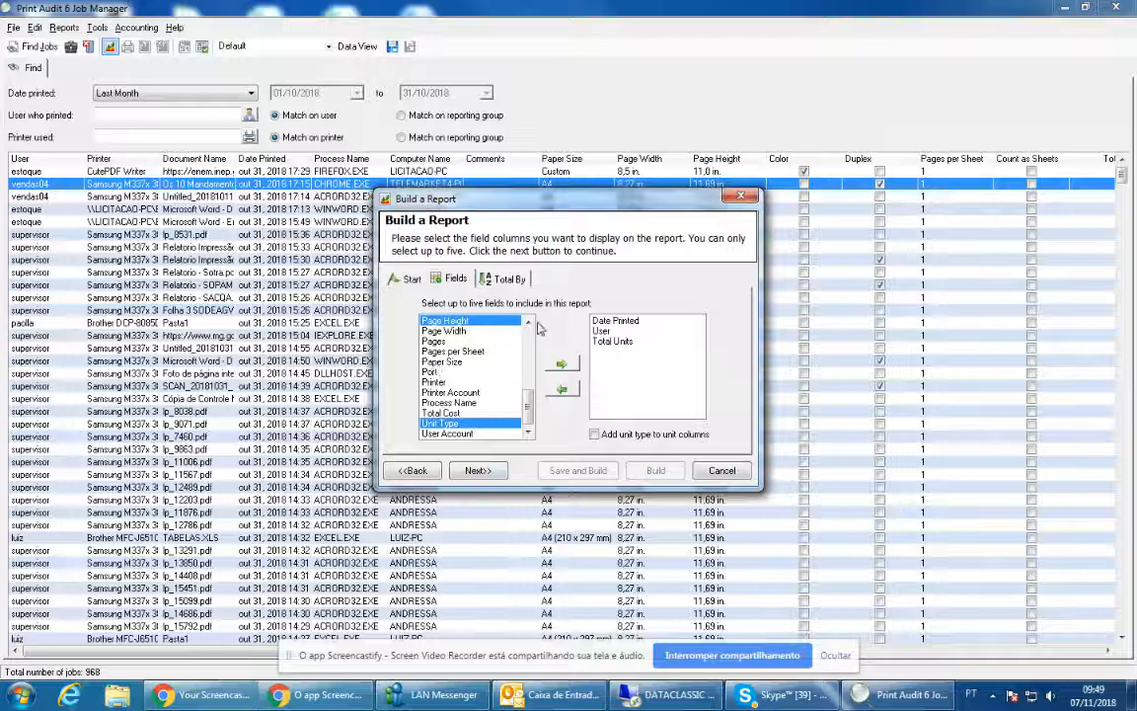
pyautogui.click(436, 383)
pyautogui.click(559, 365)
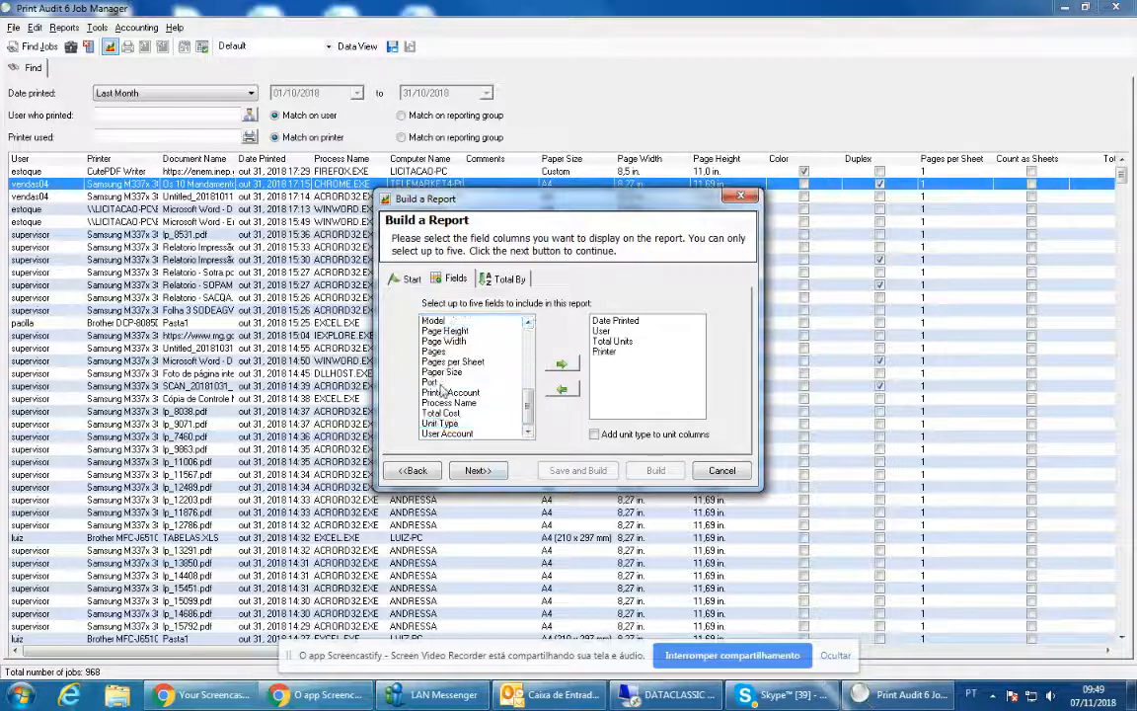
# - Set User as the first-choice column to total the report by
pyautogui.click(477, 472)
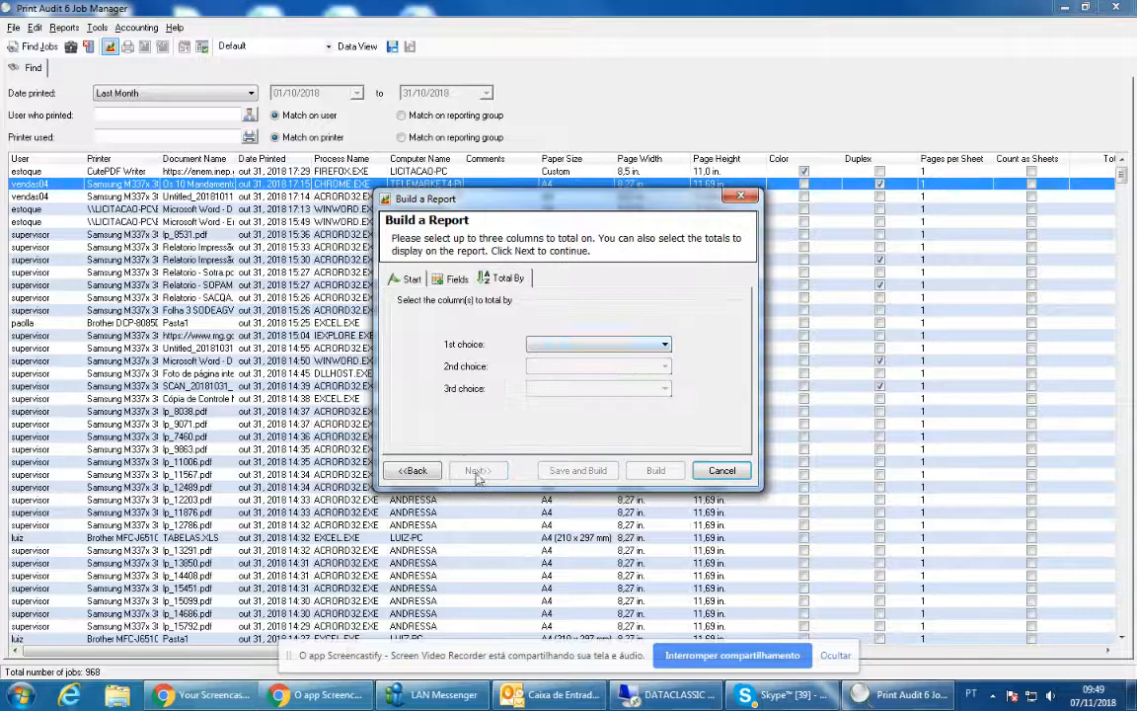
pyautogui.click(549, 346)
pyautogui.click(546, 564)
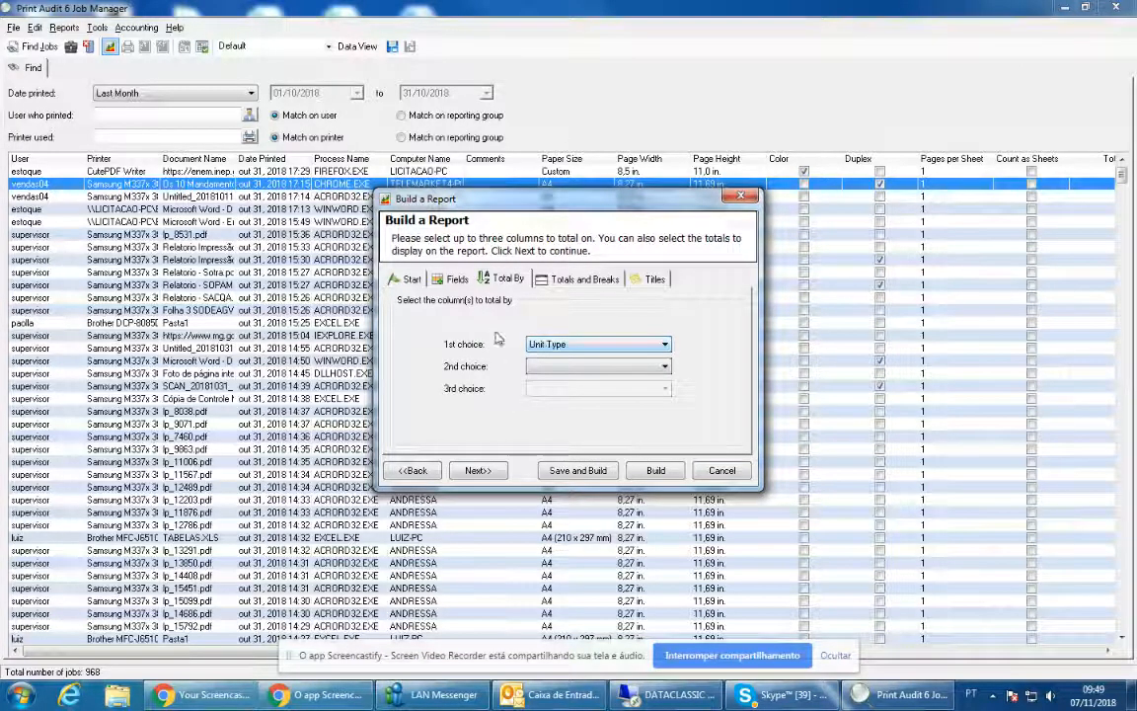
pyautogui.click(548, 344)
pyautogui.click(558, 352)
pyautogui.click(556, 349)
pyautogui.click(540, 586)
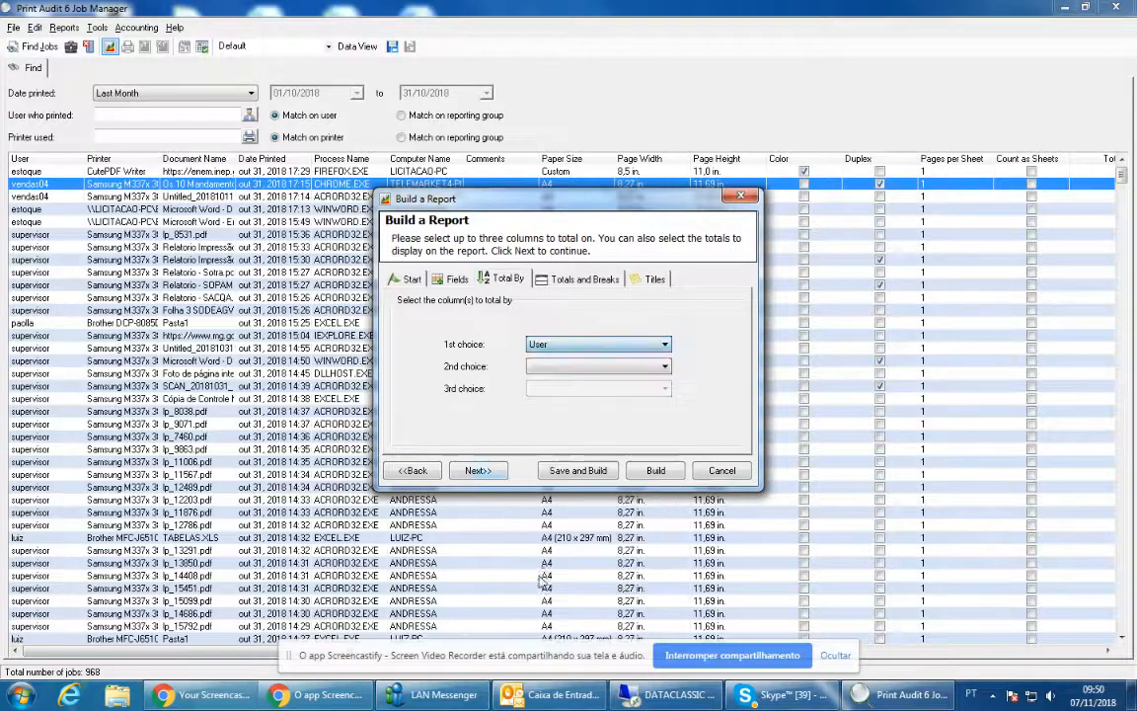
# - Set the report's unit totals to Pages and enable the subtotal for the first choice
pyautogui.press('Return')
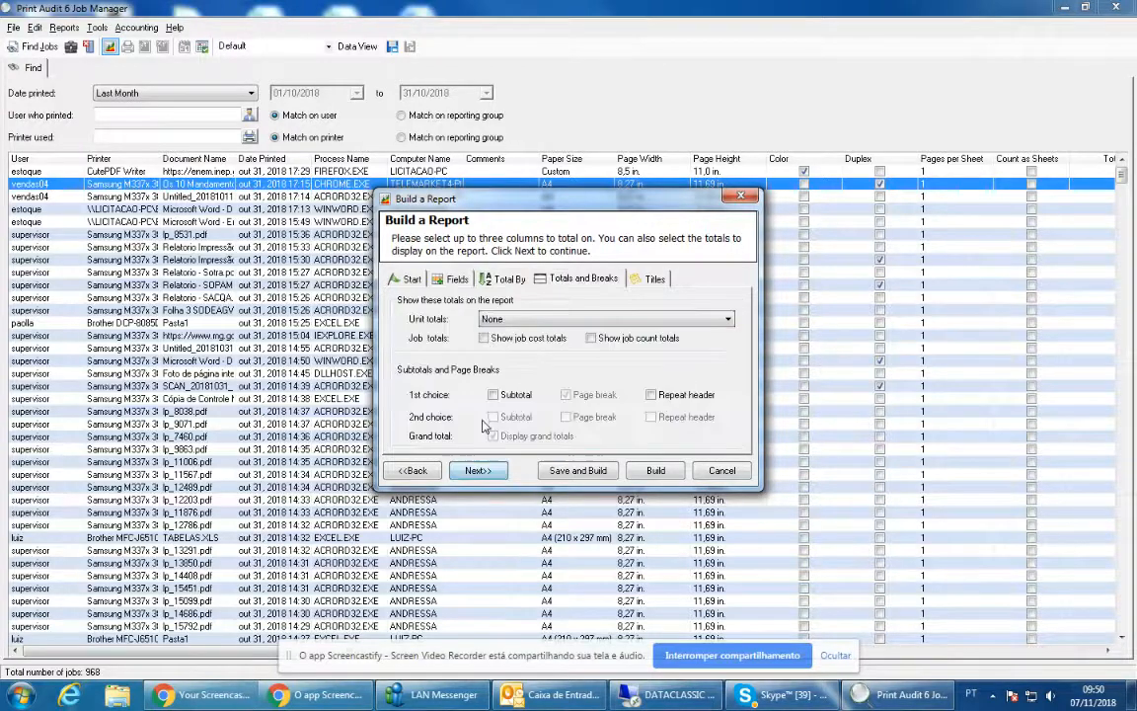
pyautogui.click(498, 319)
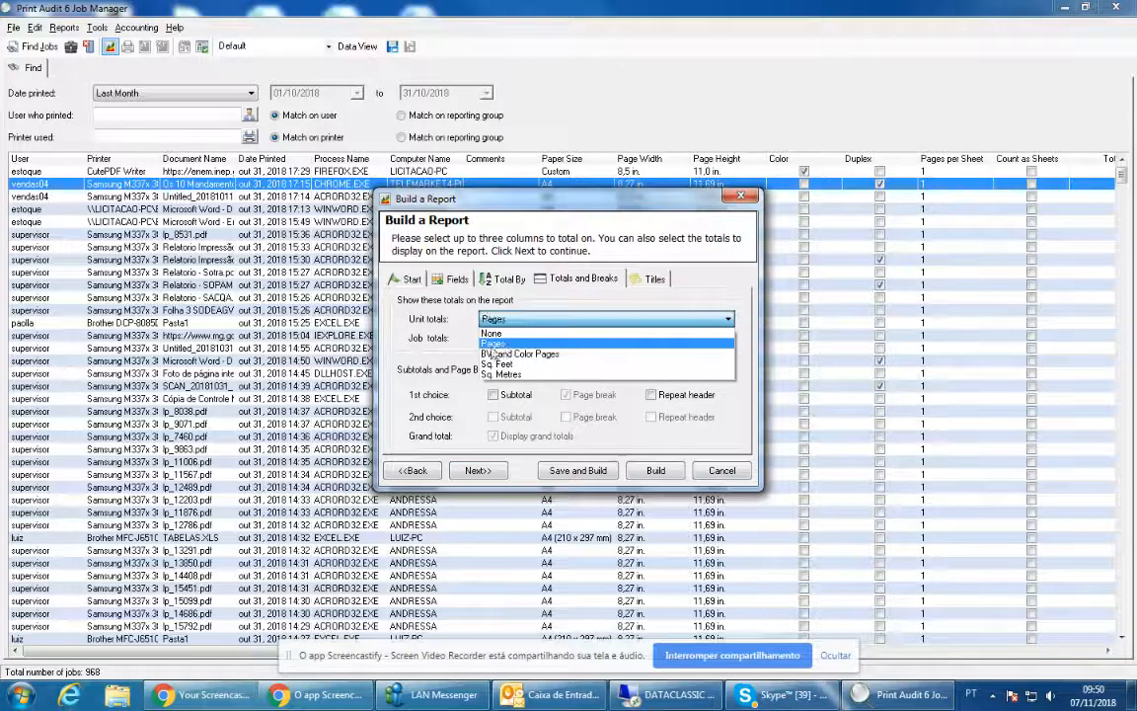
pyautogui.click(493, 345)
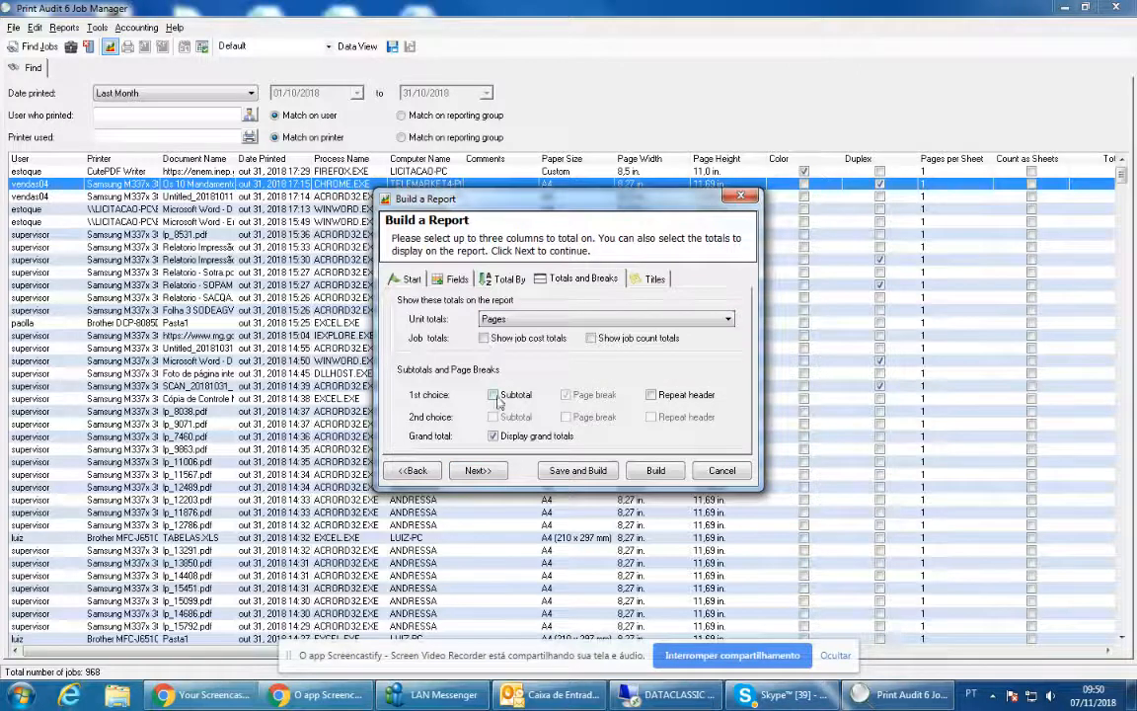
pyautogui.click(496, 396)
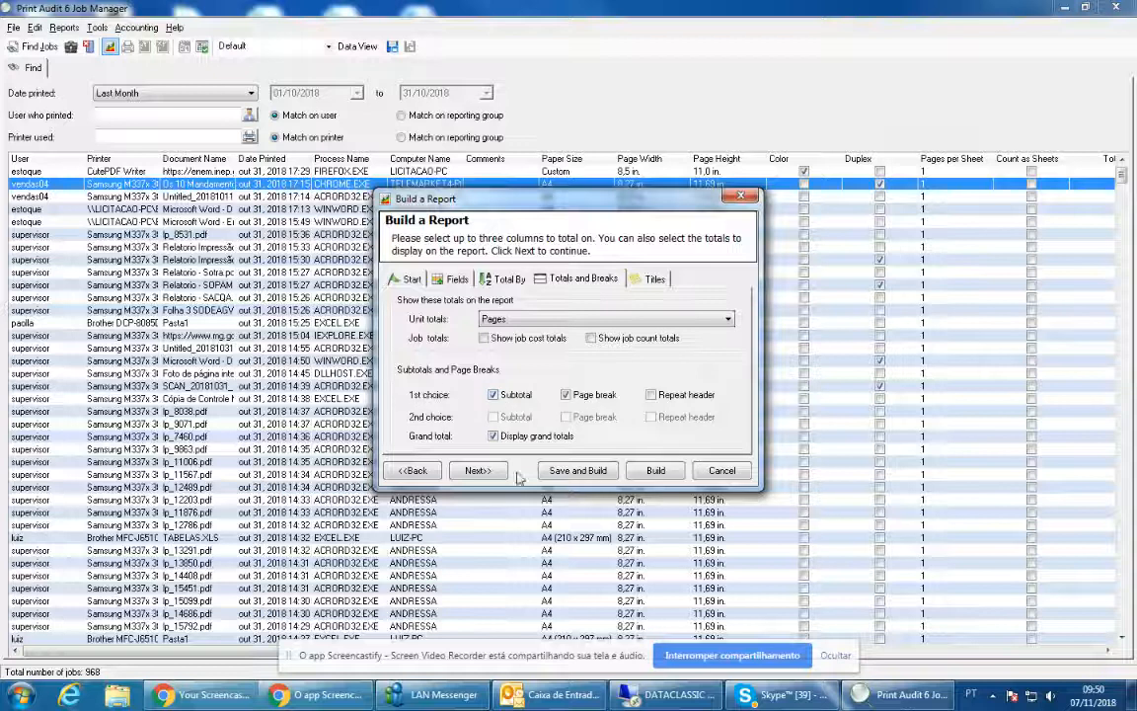
# - Save the report as RELAT USER X PRINTER and build it with the default title
pyautogui.click(480, 471)
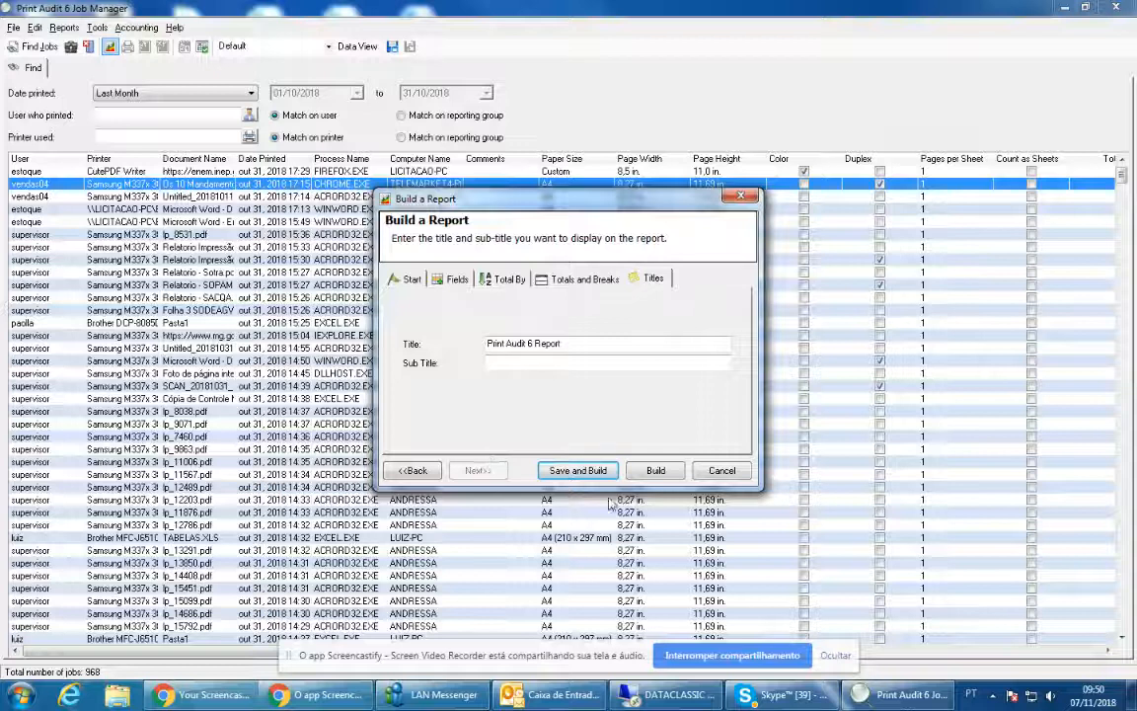
pyautogui.click(586, 472)
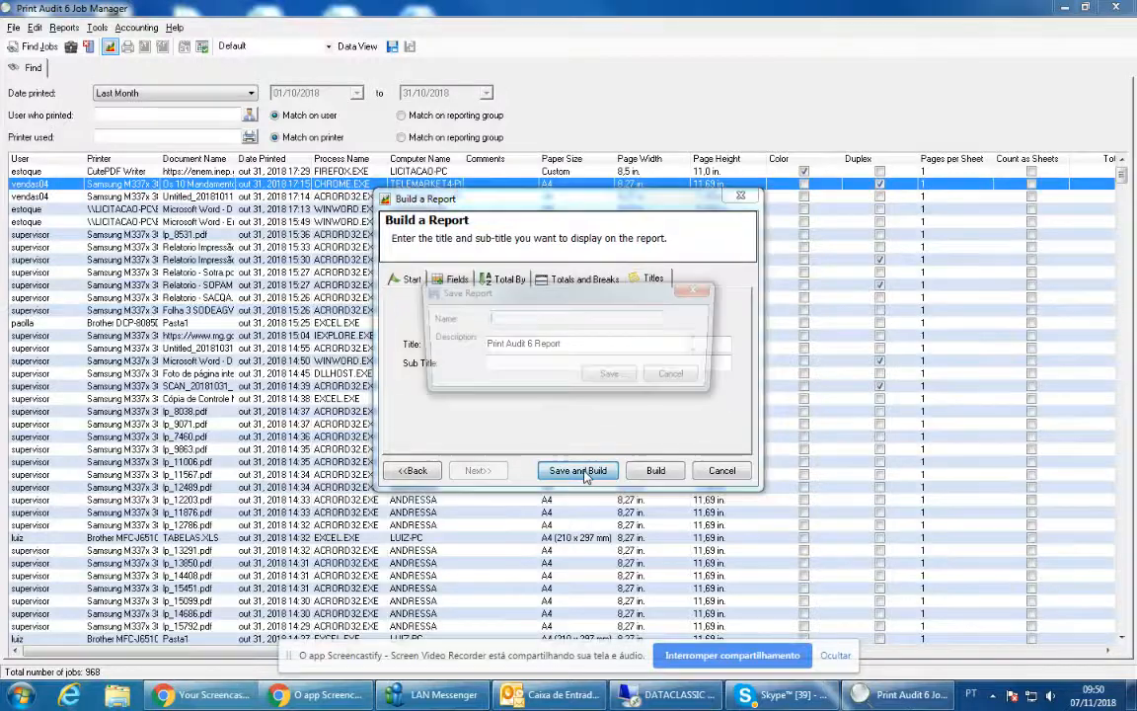
pyautogui.write('REL')
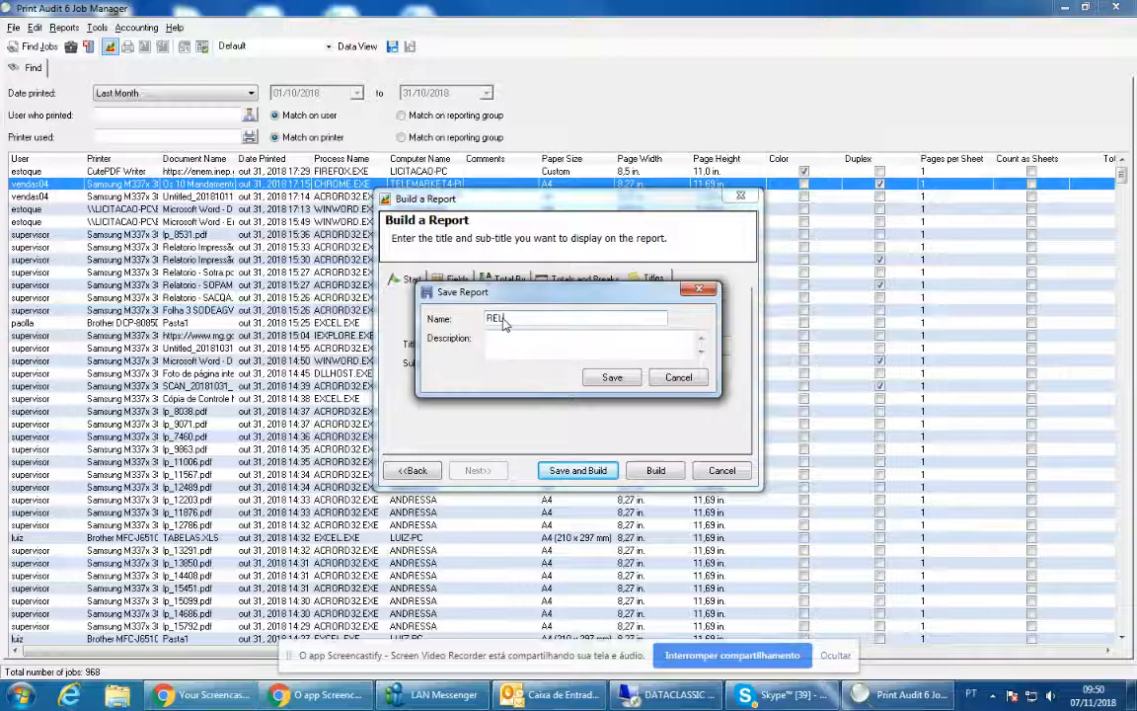
pyautogui.write('AT U')
pyautogui.write('SER X ')
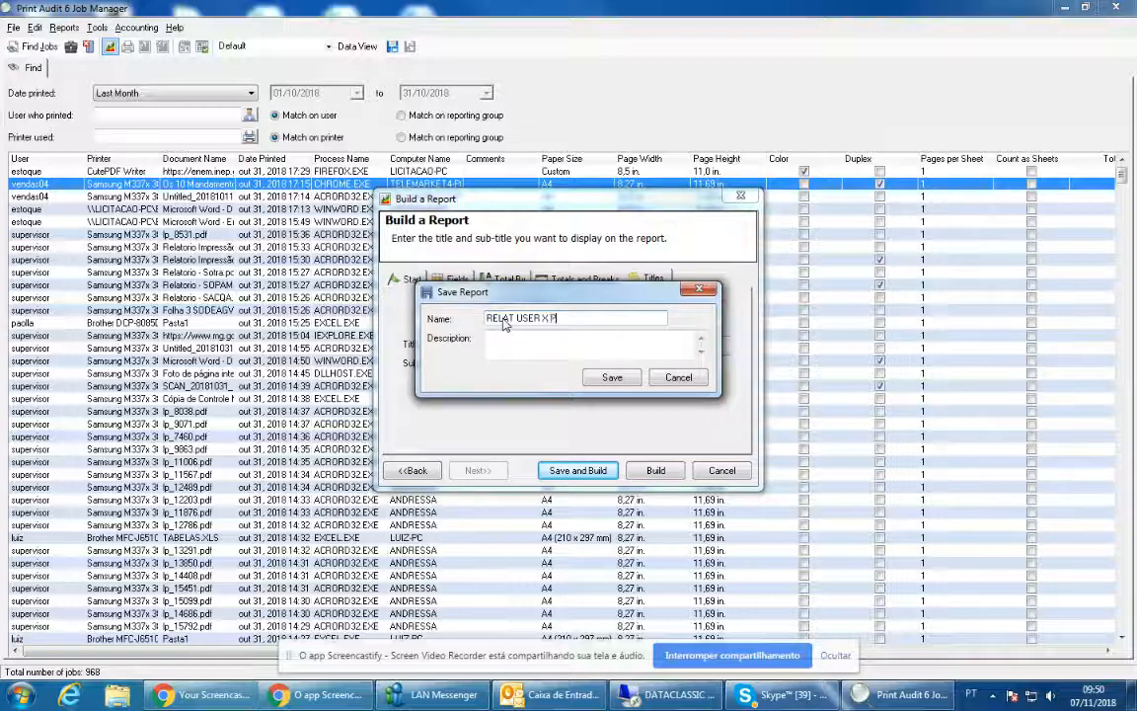
pyautogui.write('PRINTER')
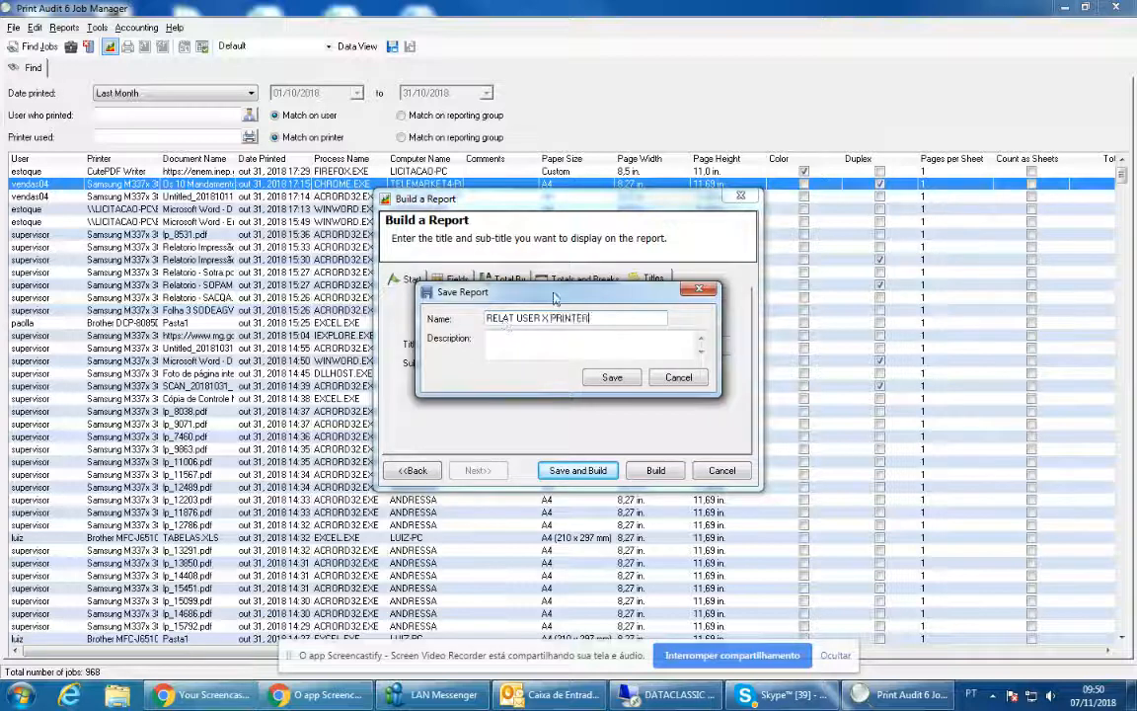
pyautogui.click(611, 376)
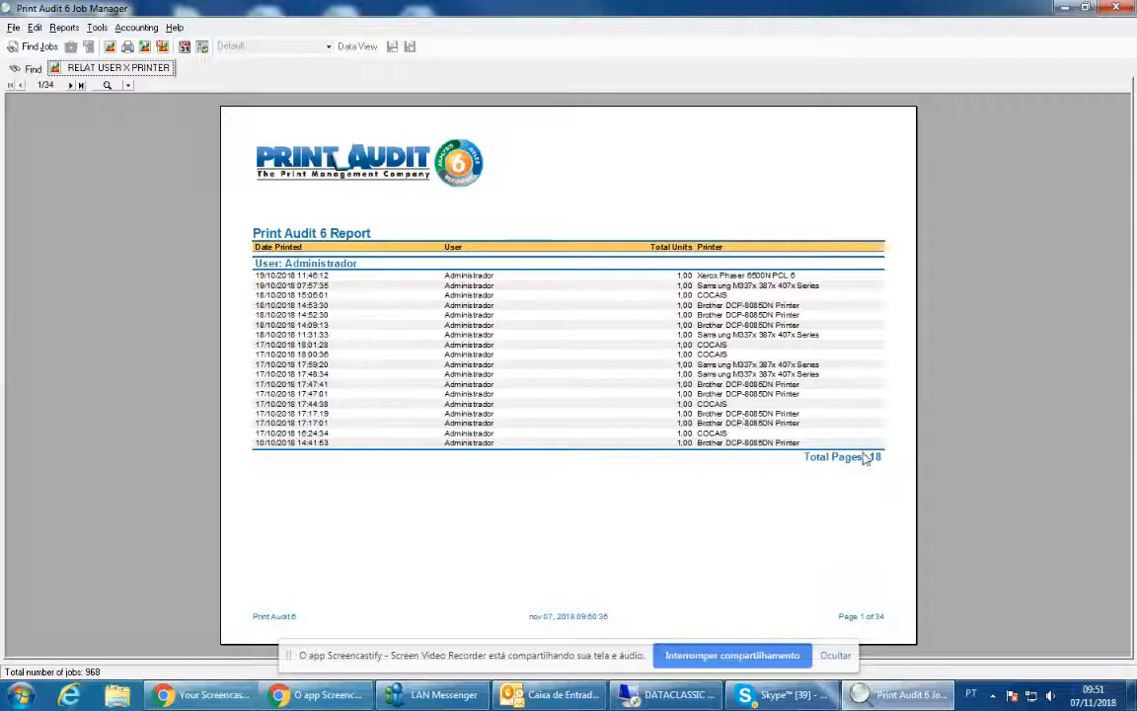
# - Page through the built report from page 1 to page 9 to examine each user's print jobs and page totals
pyautogui.click(70, 85)
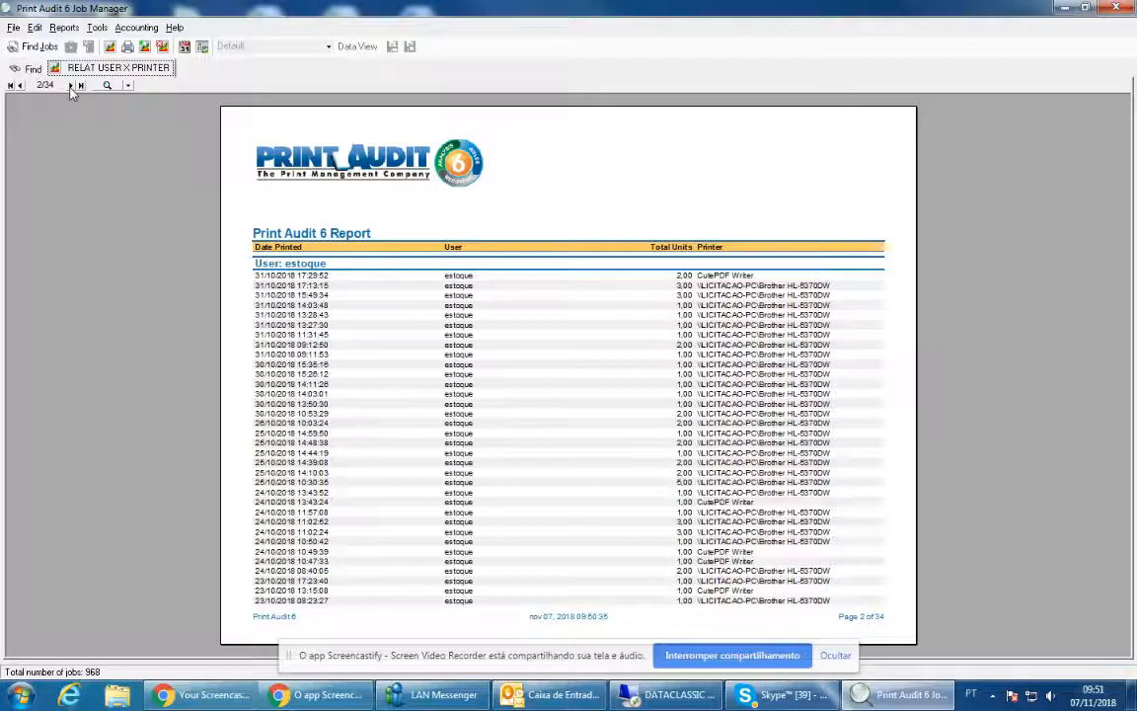
pyautogui.click(72, 86)
pyautogui.click(73, 85)
pyautogui.click(72, 86)
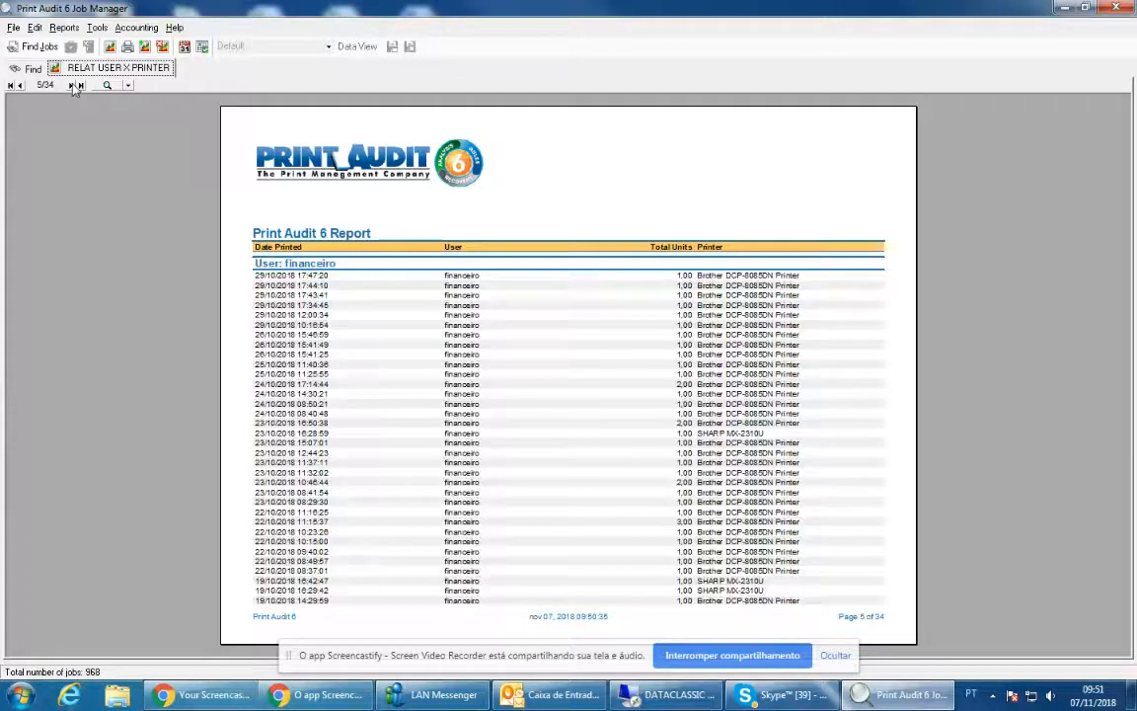
pyautogui.click(72, 86)
pyautogui.click(72, 86)
pyautogui.click(72, 86)
pyautogui.click(72, 86)
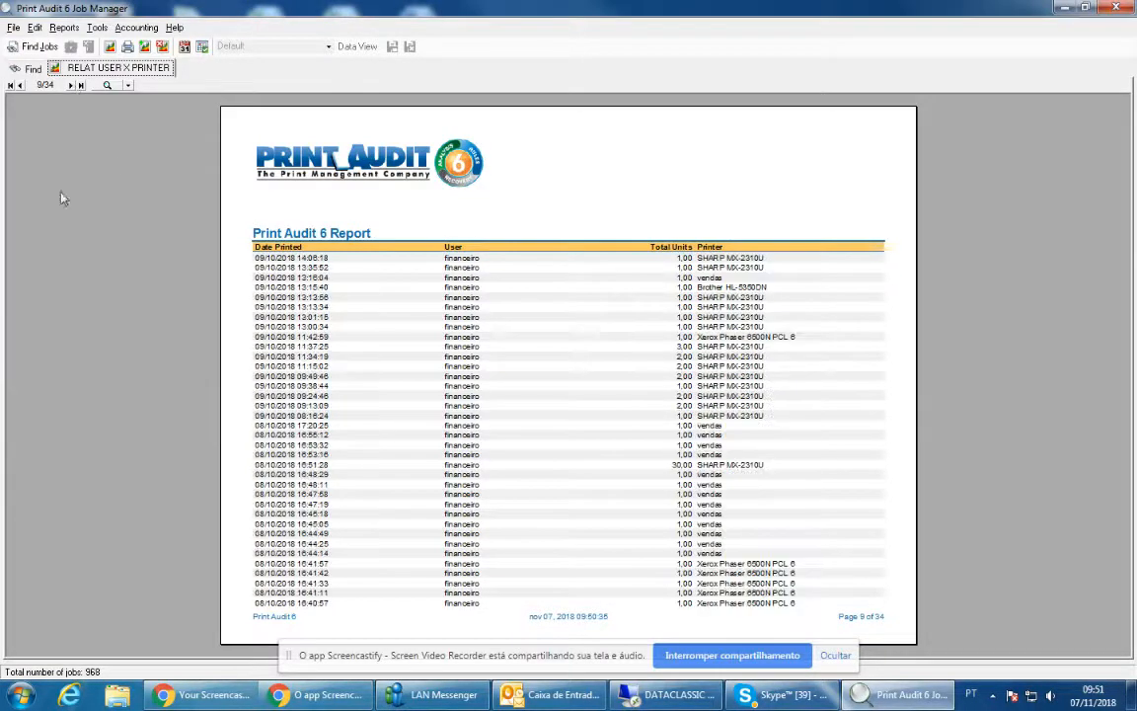
# - Search for the print jobs from Today, accepting the removal of the open reports
pyautogui.click(28, 67)
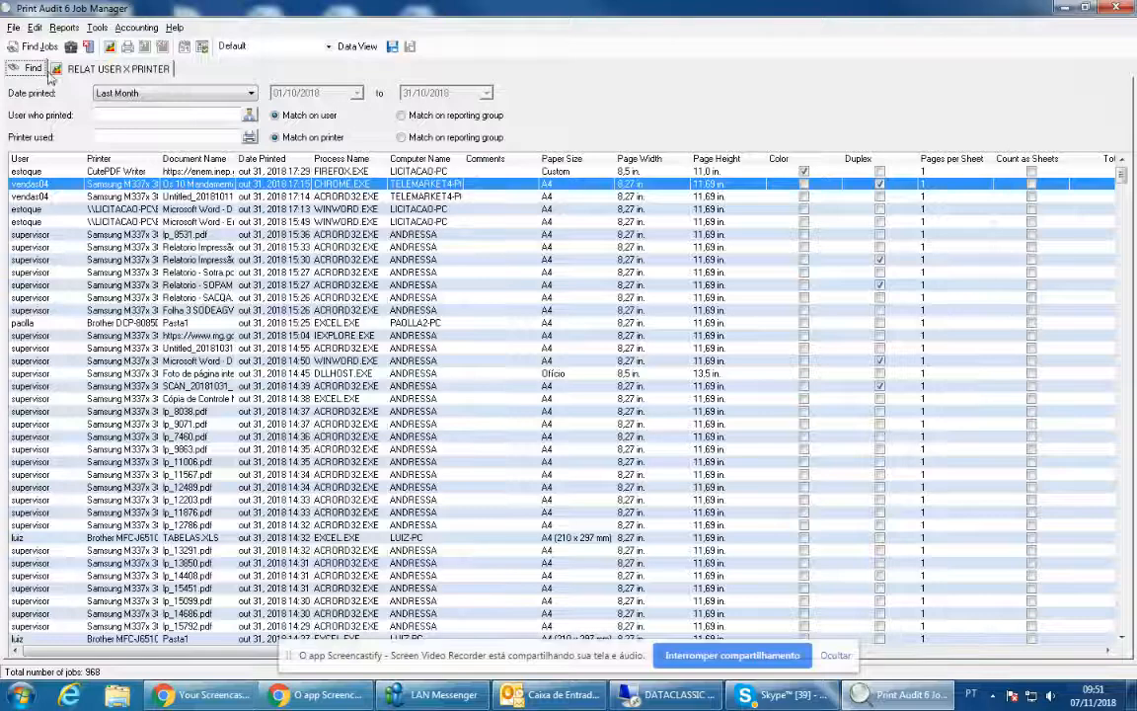
pyautogui.click(252, 94)
pyautogui.click(162, 117)
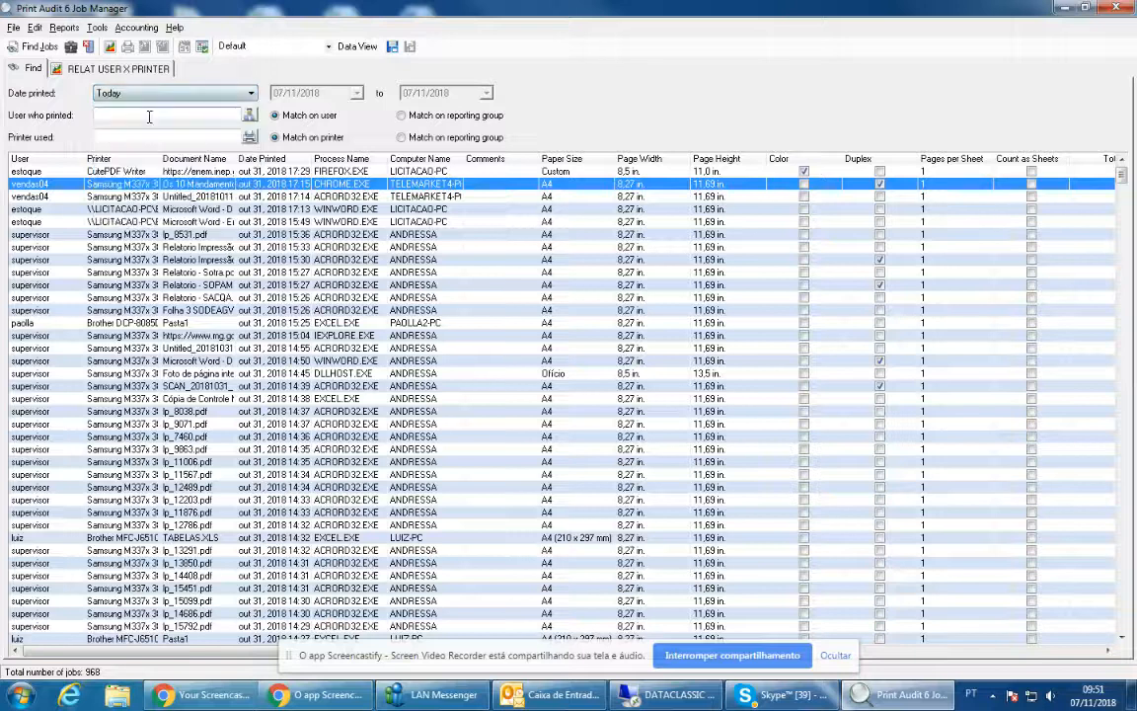
pyautogui.click(29, 47)
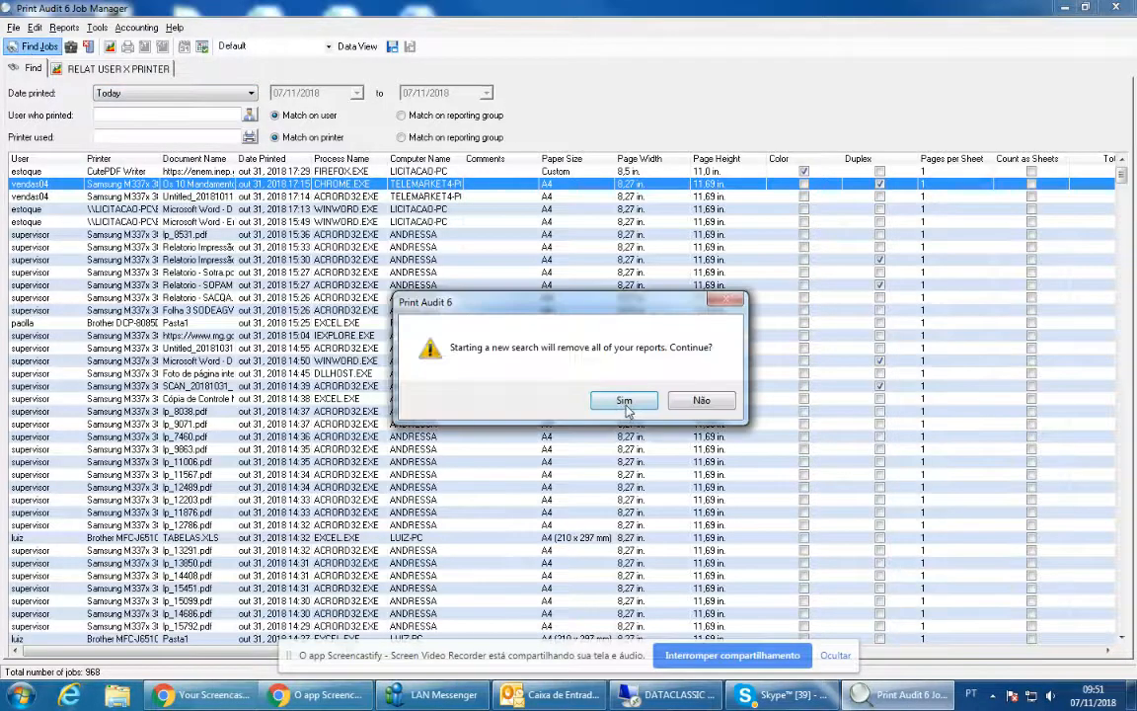
pyautogui.click(624, 401)
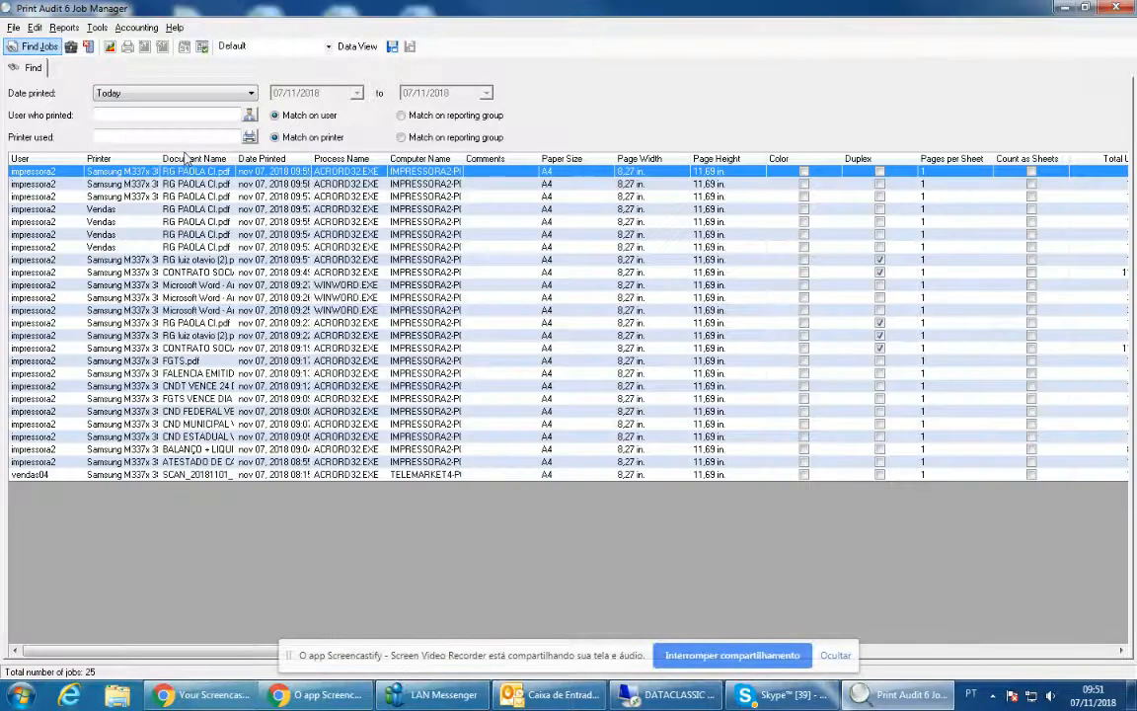
# - Build the saved RELAT USER X PRINTER report for the found jobs and check both of its pages
pyautogui.click(109, 49)
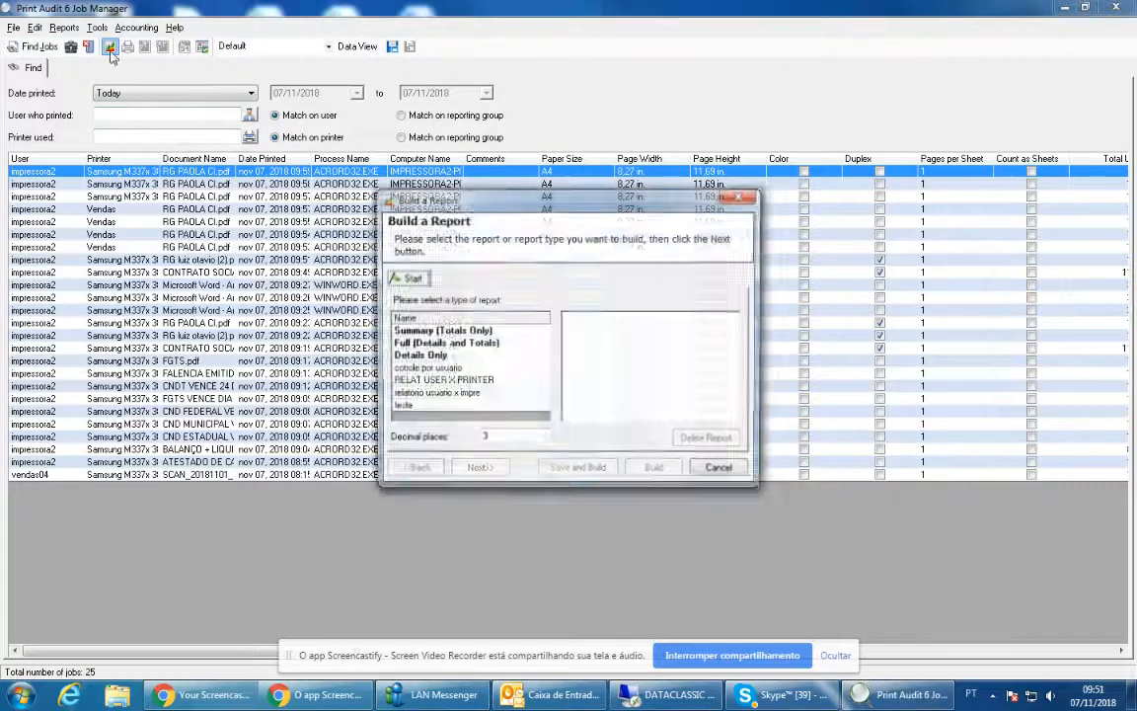
pyautogui.click(435, 381)
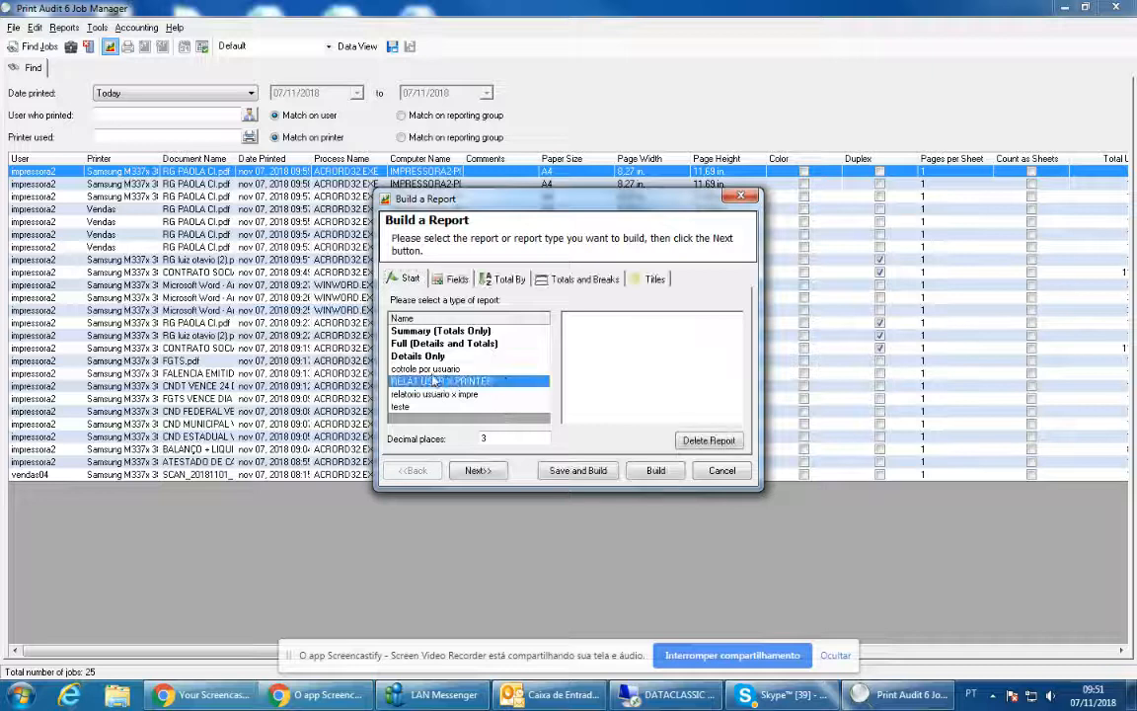
pyautogui.click(656, 471)
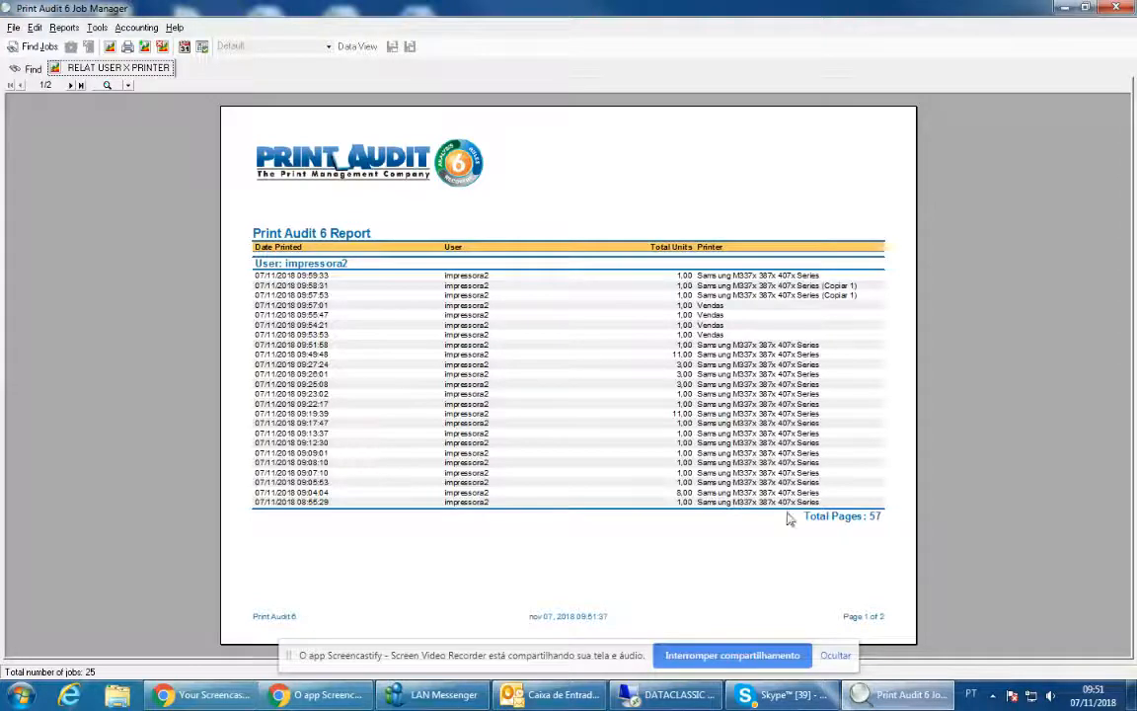
pyautogui.click(71, 86)
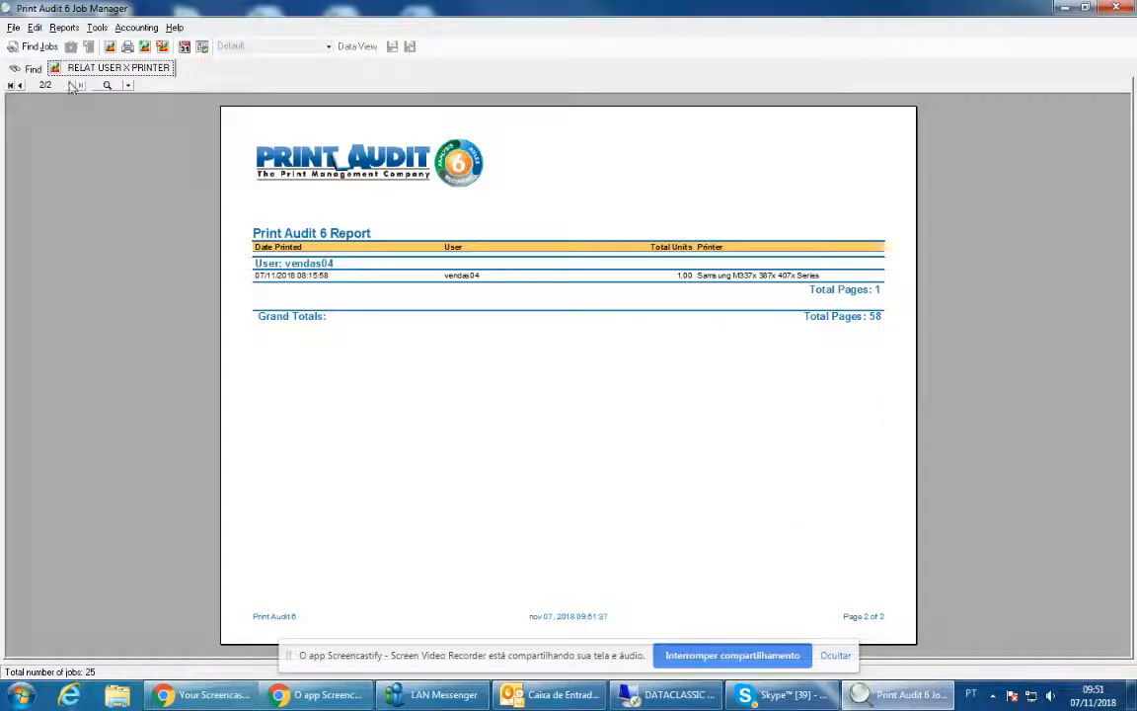
pyautogui.click(14, 87)
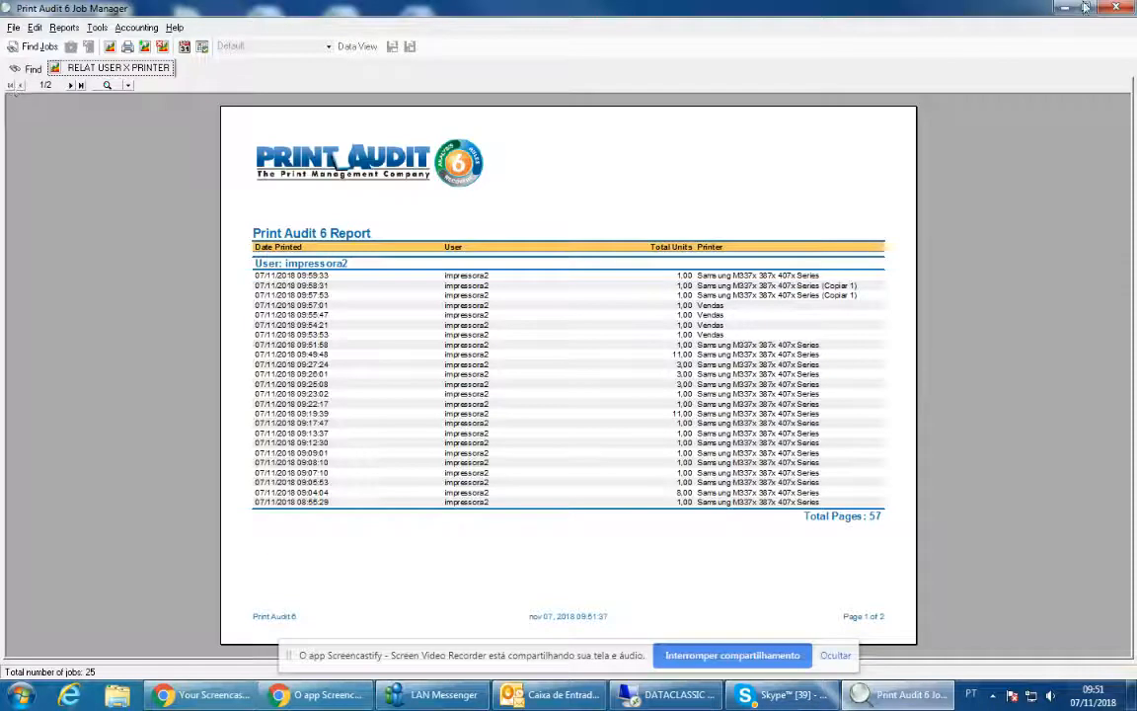
# - Open the Analysis Reporting program from the Print Audit 6 reporting tools
pyautogui.press('super')
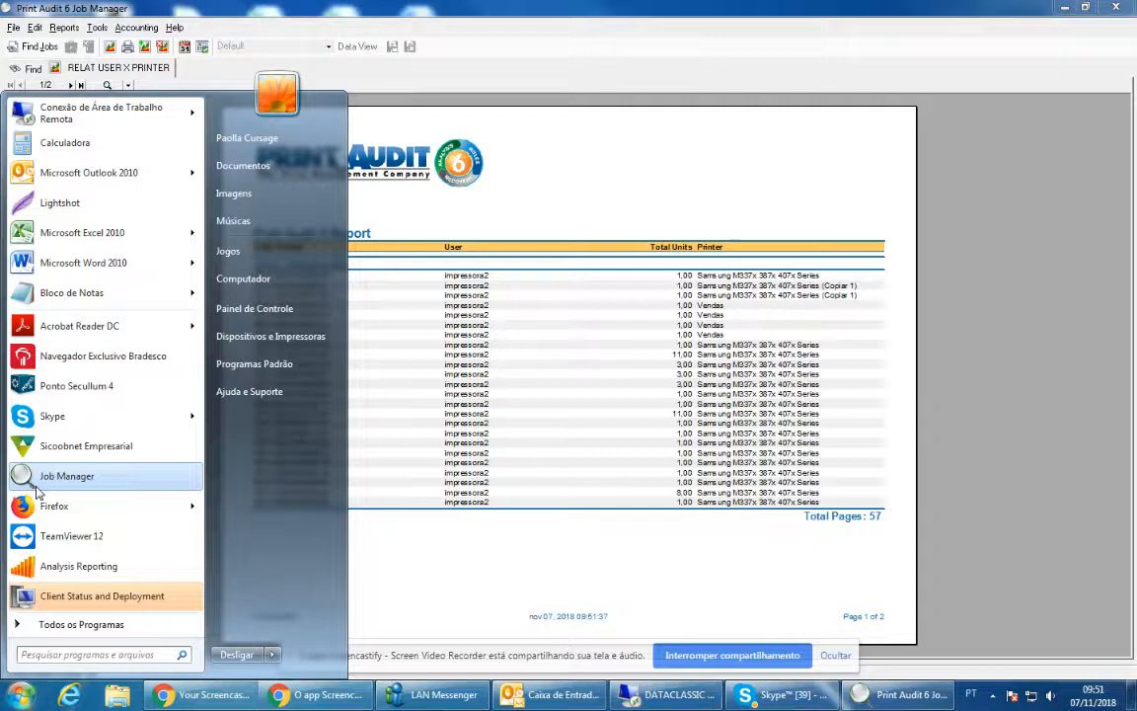
pyautogui.click(73, 624)
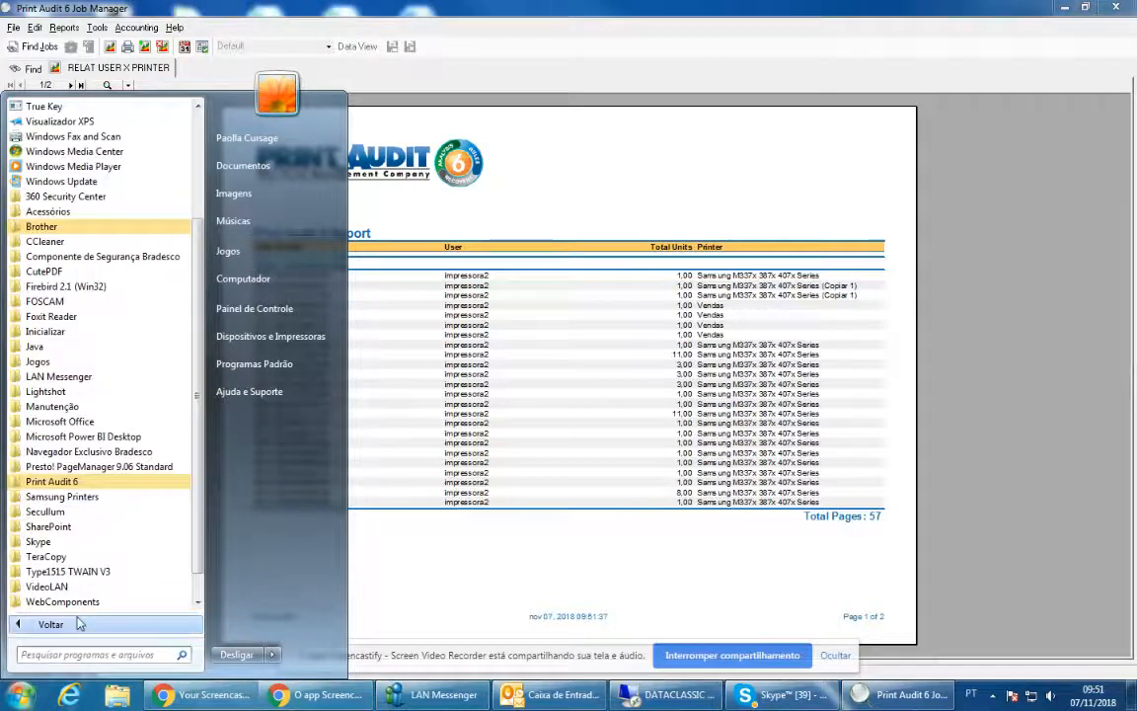
pyautogui.click(52, 481)
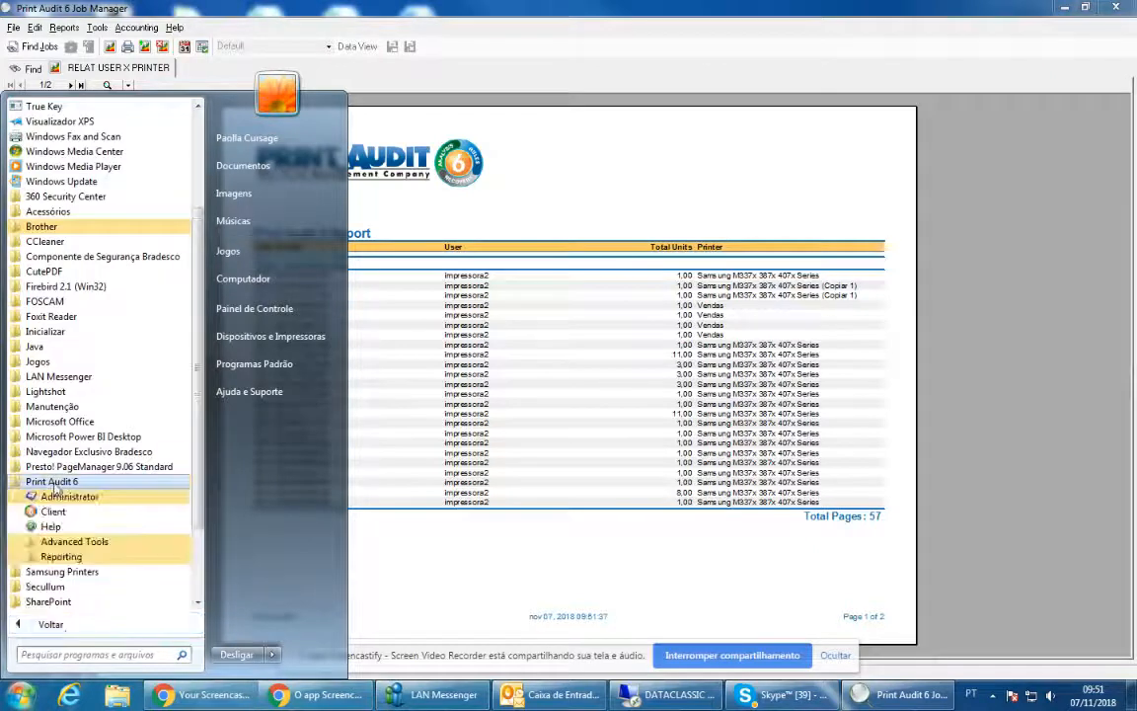
pyautogui.click(79, 544)
pyautogui.click(71, 527)
pyautogui.click(62, 542)
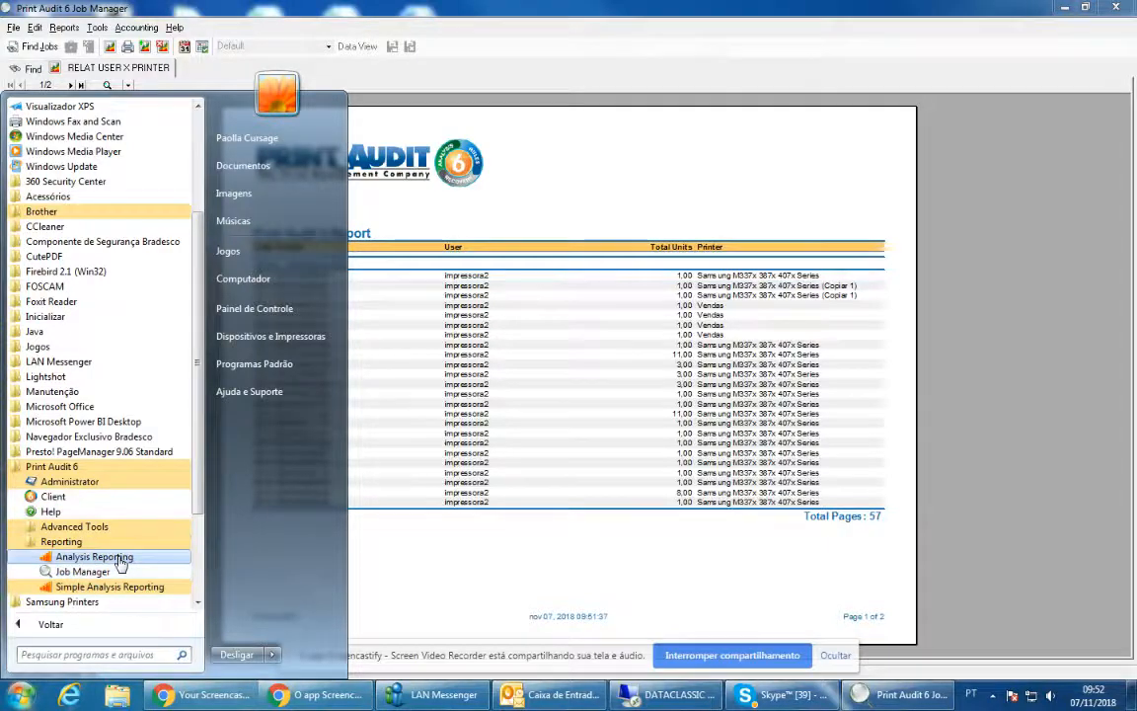
pyautogui.click(120, 559)
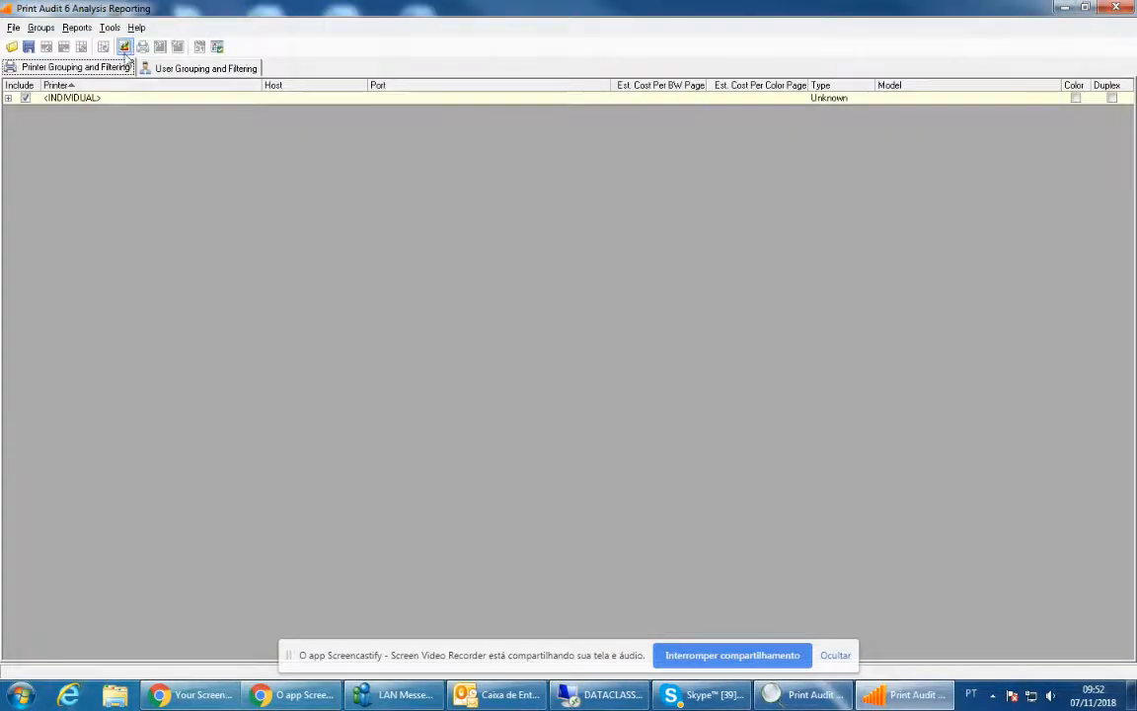
# - Start a new single report and choose Top Models by Total Volume as its type
pyautogui.click(126, 50)
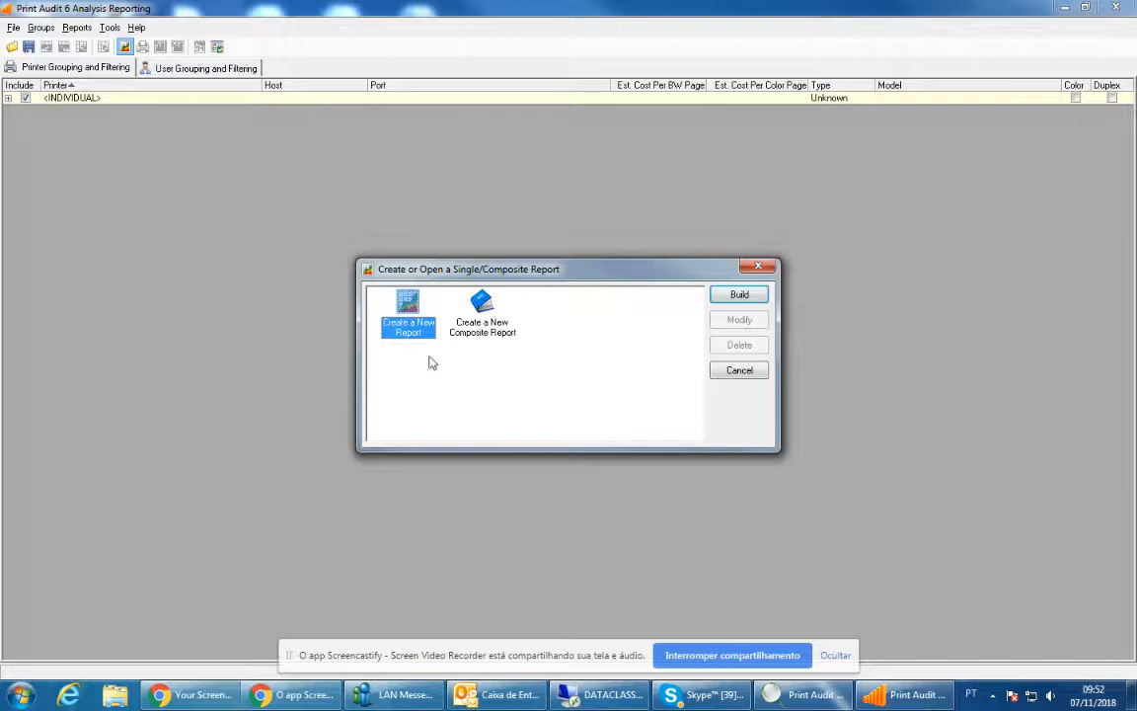
pyautogui.doubleClick(408, 311)
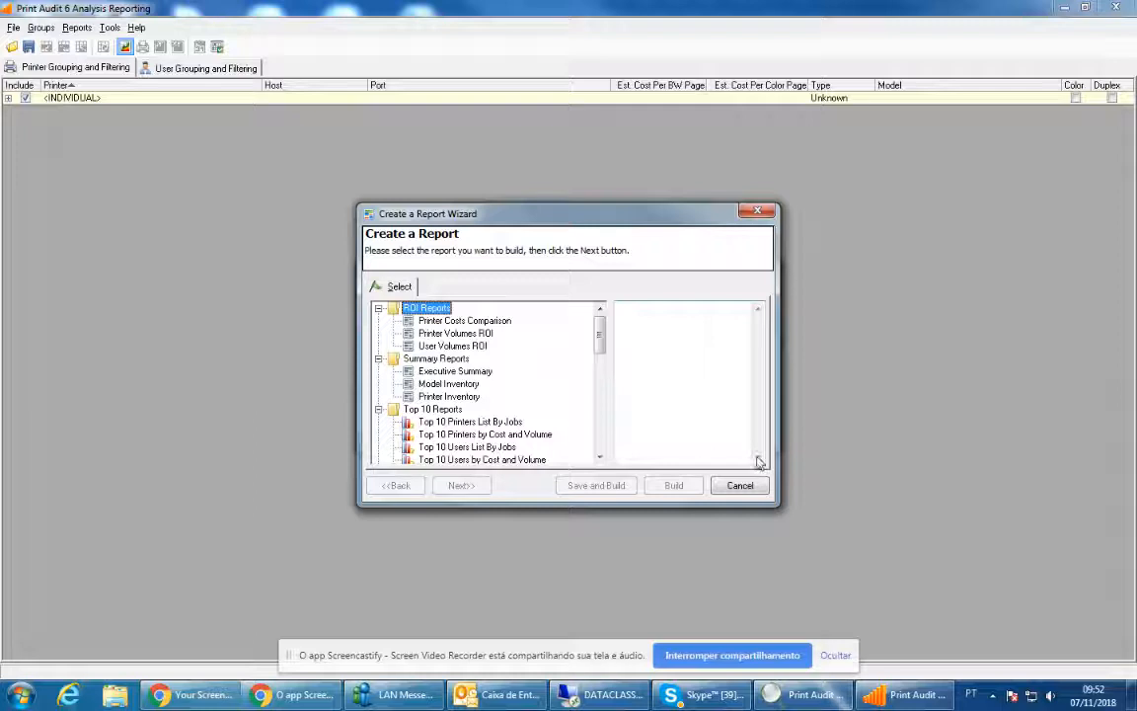
pyautogui.click(600, 458)
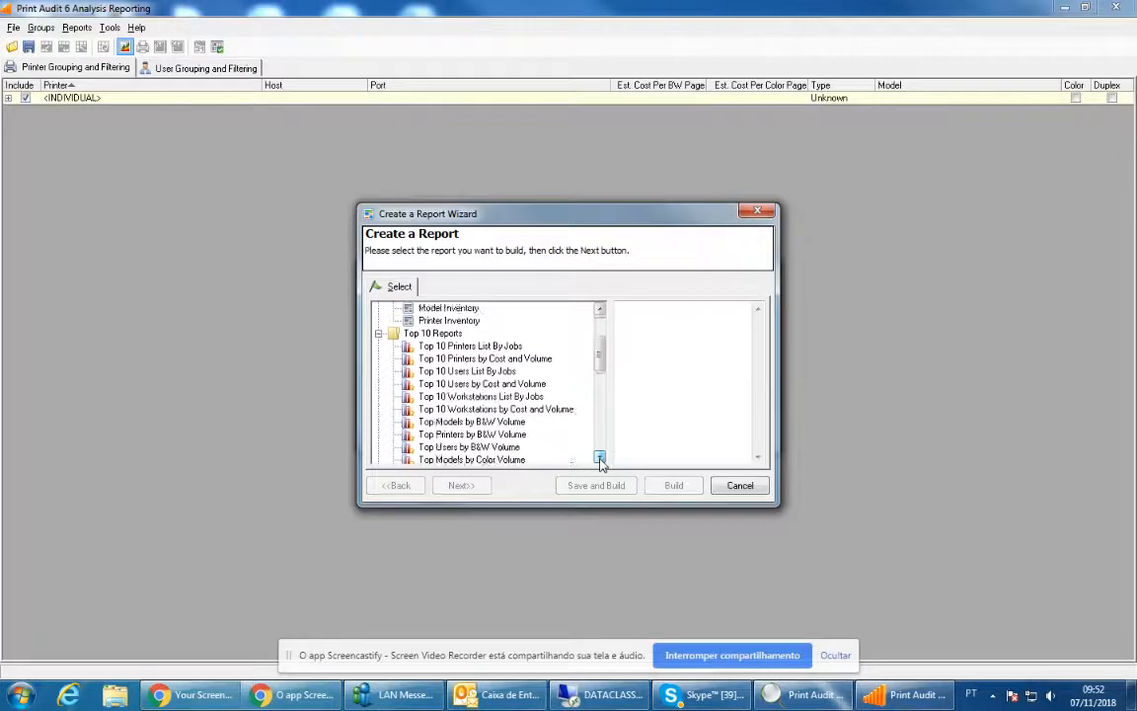
pyautogui.click(599, 457)
pyautogui.click(600, 457)
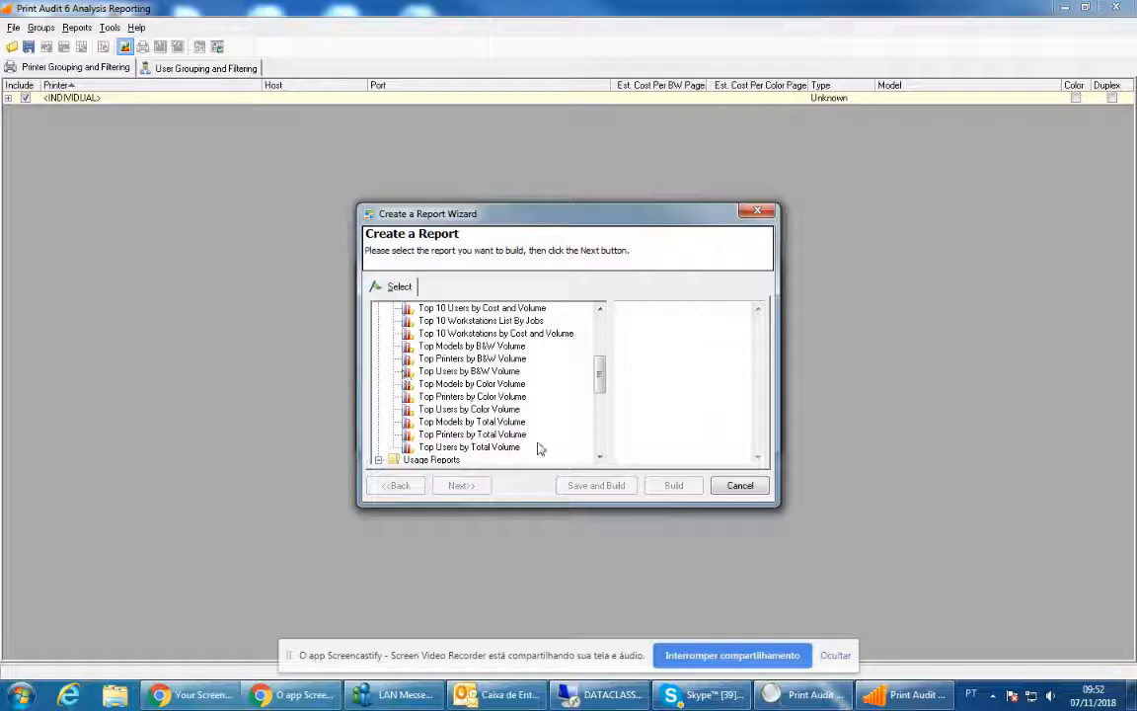
pyautogui.click(504, 426)
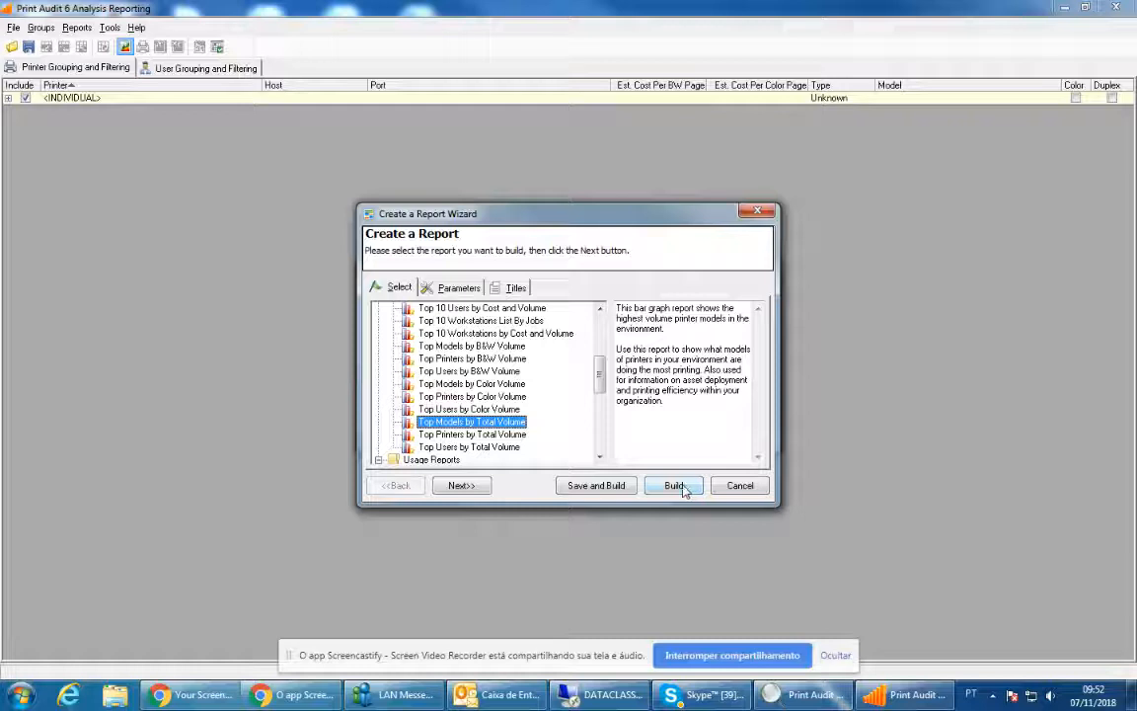
# - Set the report's date range to Last Week, then build it and view the bar chart page
pyautogui.click(476, 487)
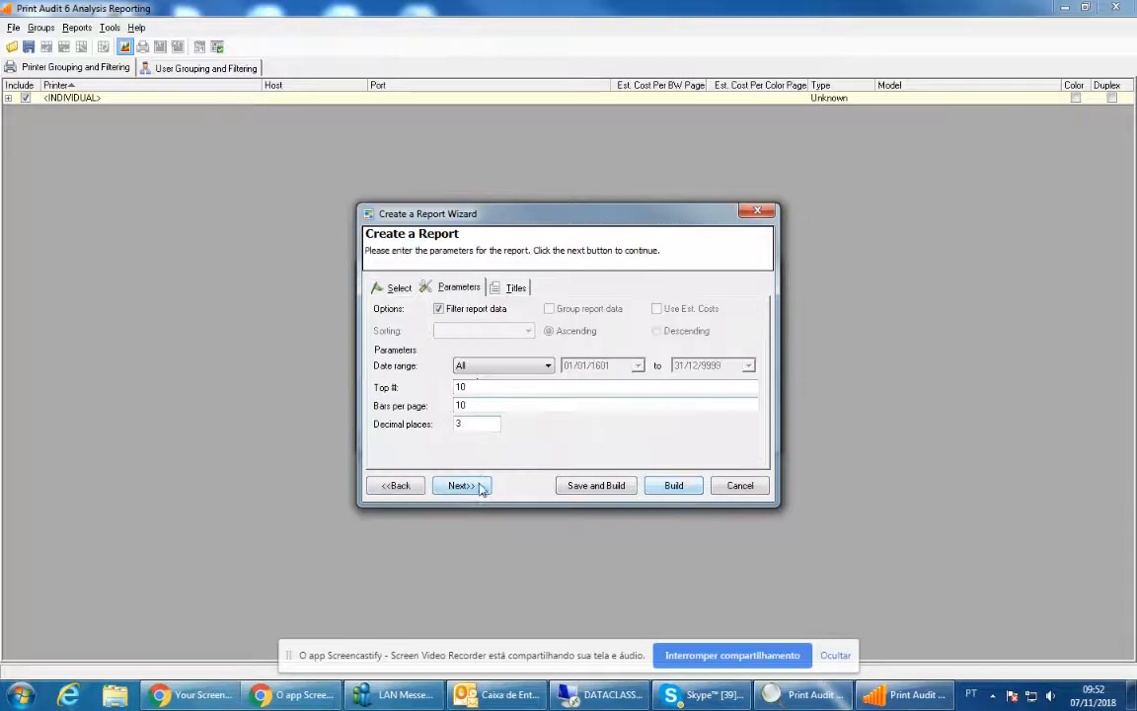
pyautogui.click(546, 366)
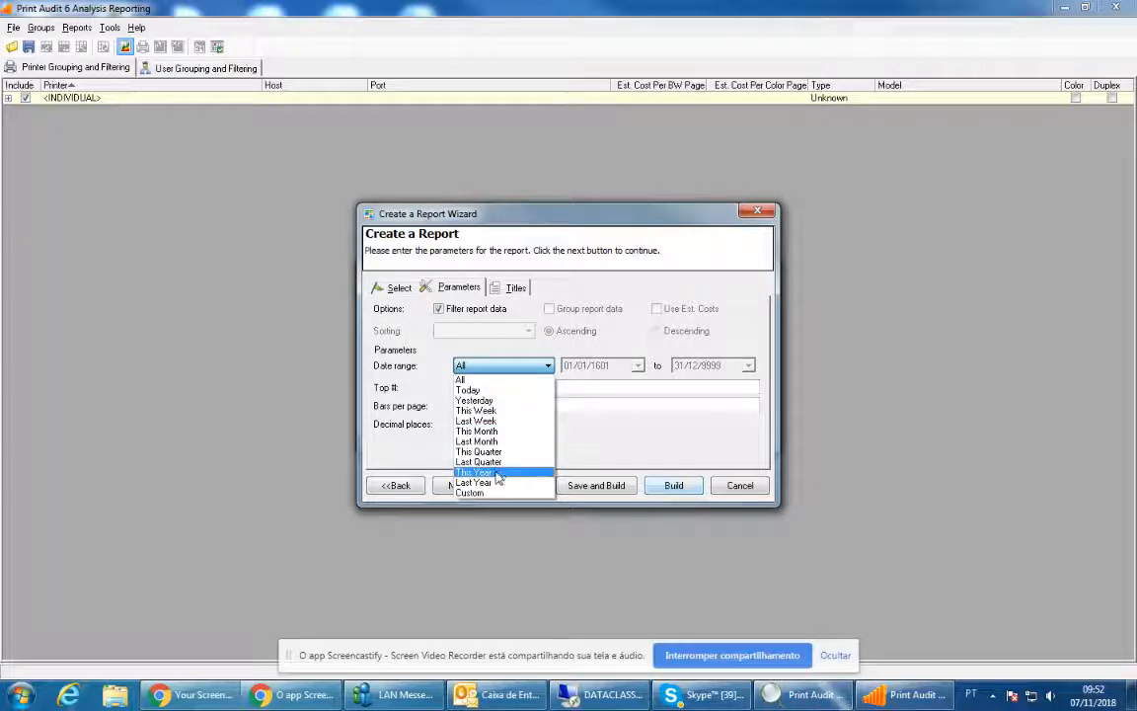
pyautogui.click(481, 421)
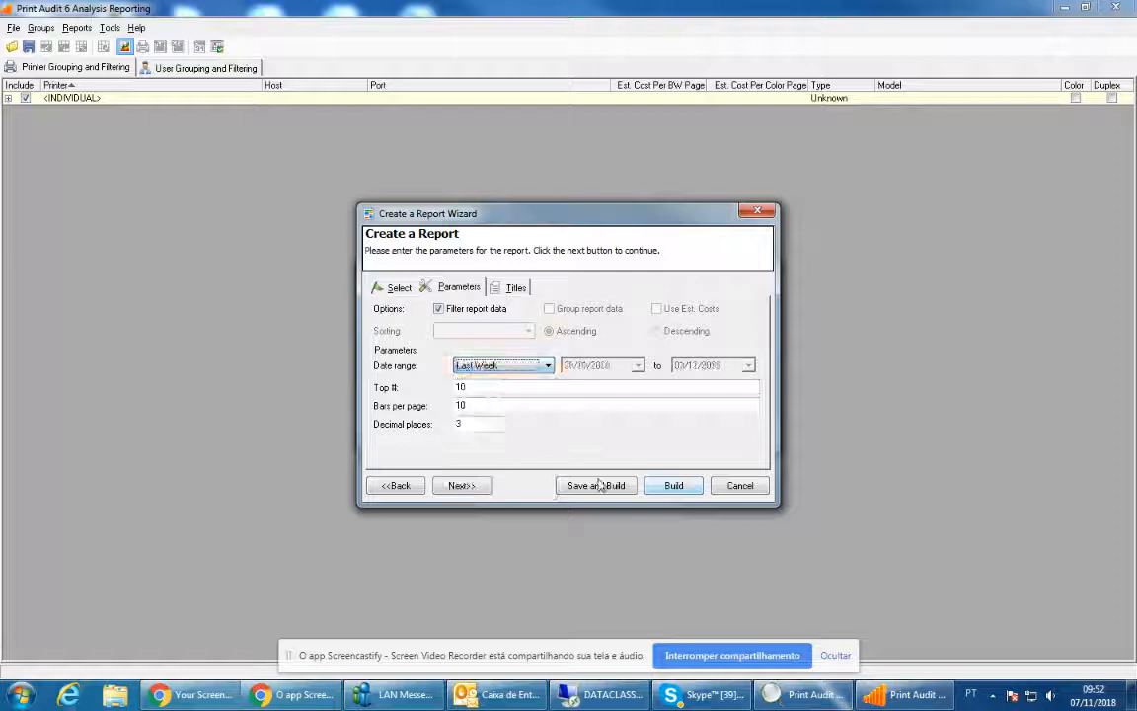
pyautogui.click(674, 486)
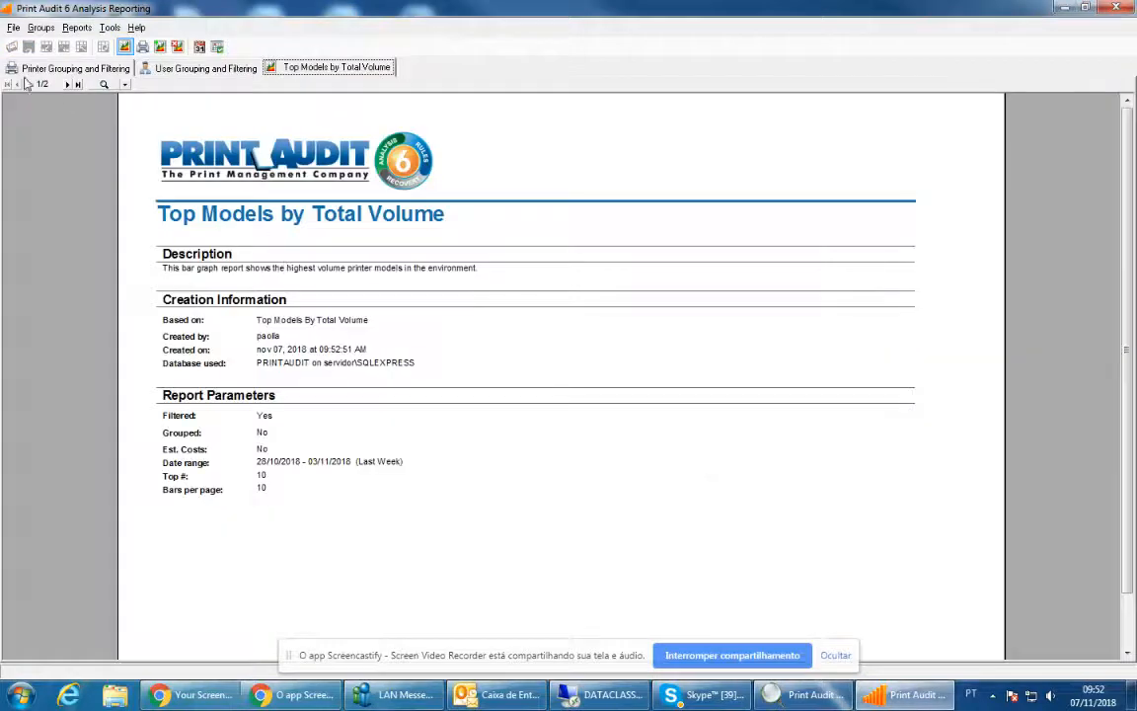
pyautogui.click(65, 85)
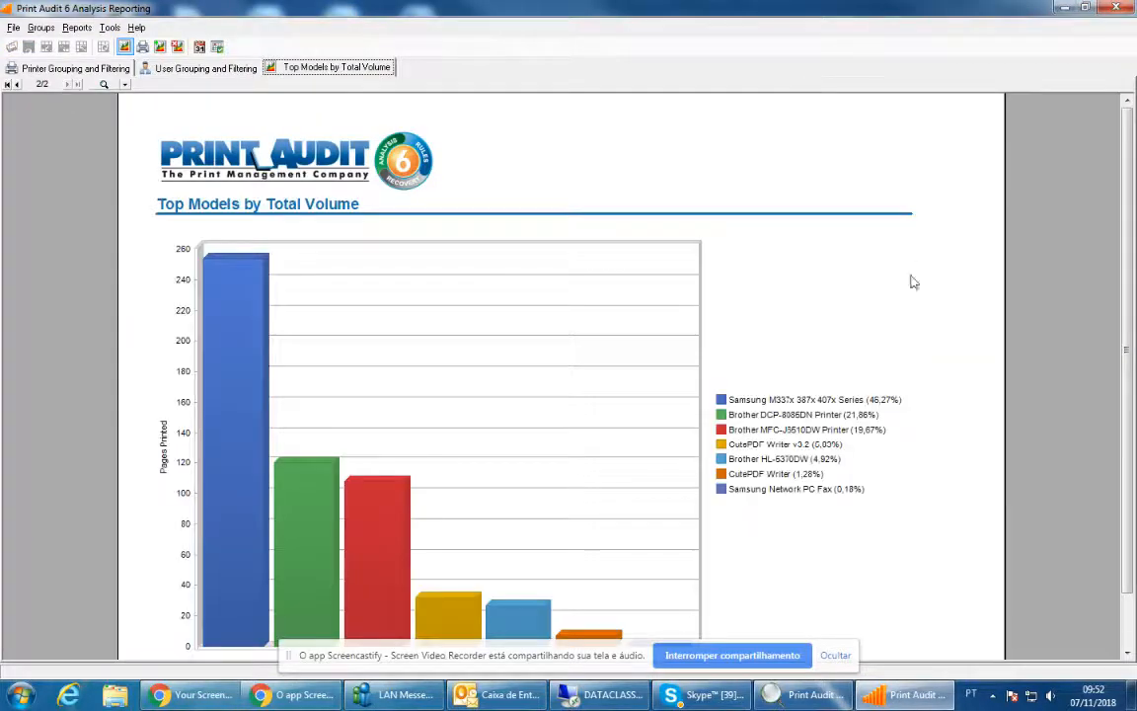
pyautogui.scroll(-1, 1017, 212)
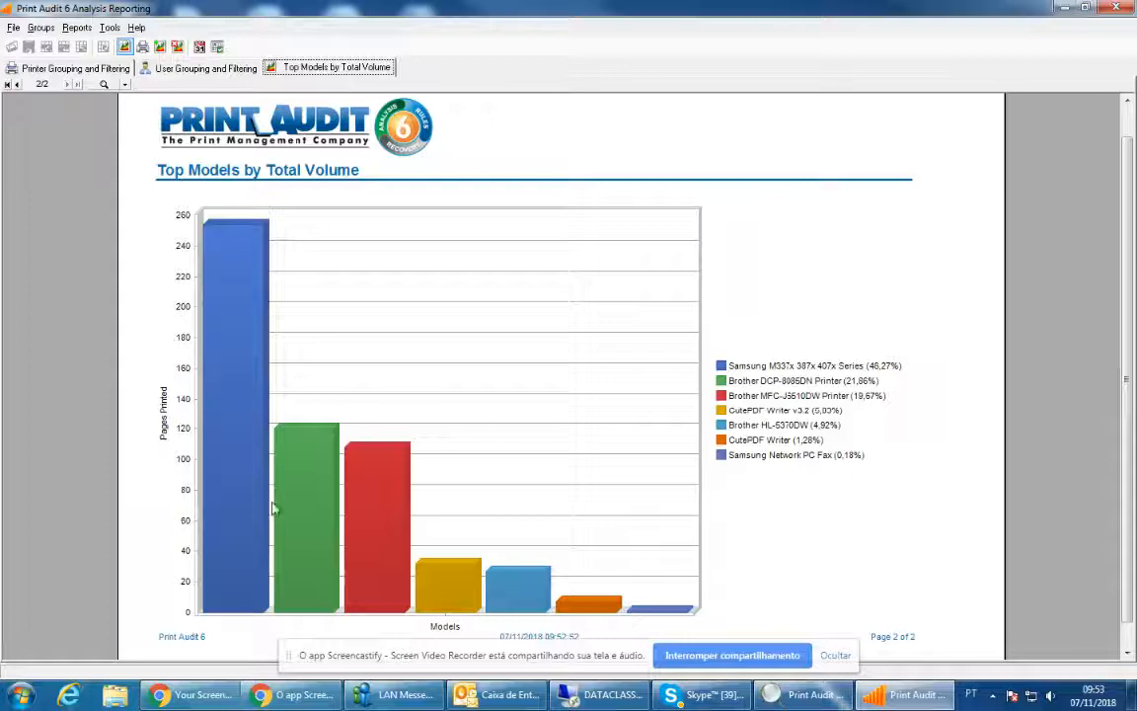
# - Start another new single report and choose Top Users by Total Volume as its type
pyautogui.click(125, 48)
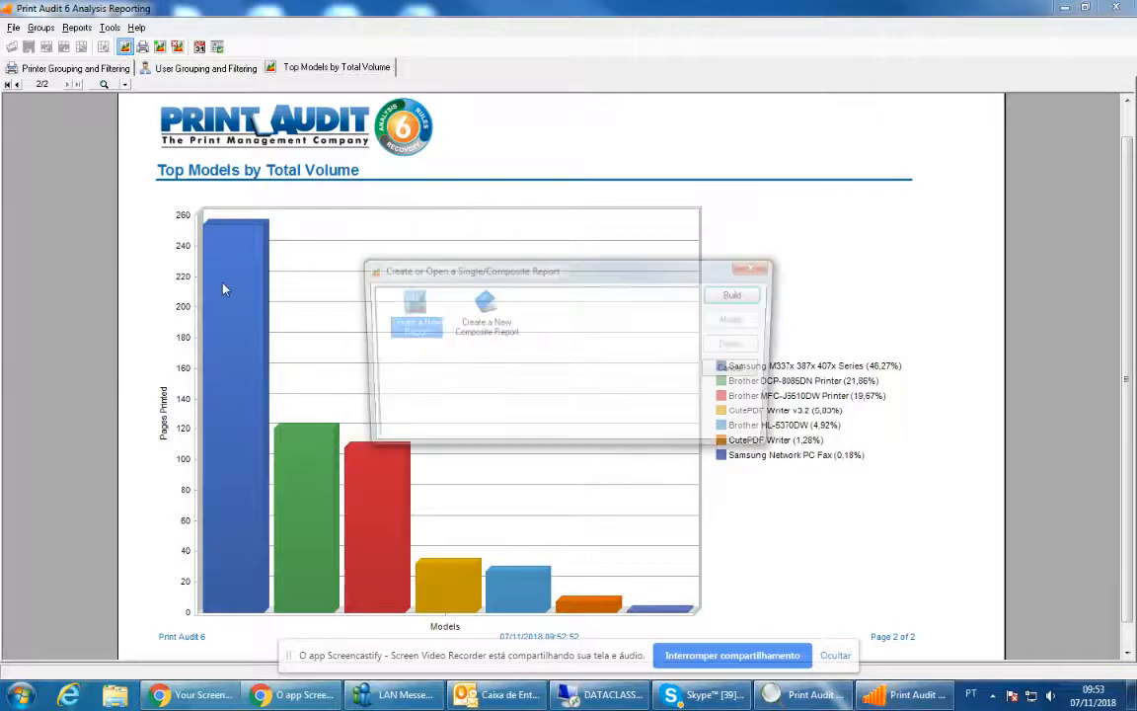
pyautogui.doubleClick(400, 309)
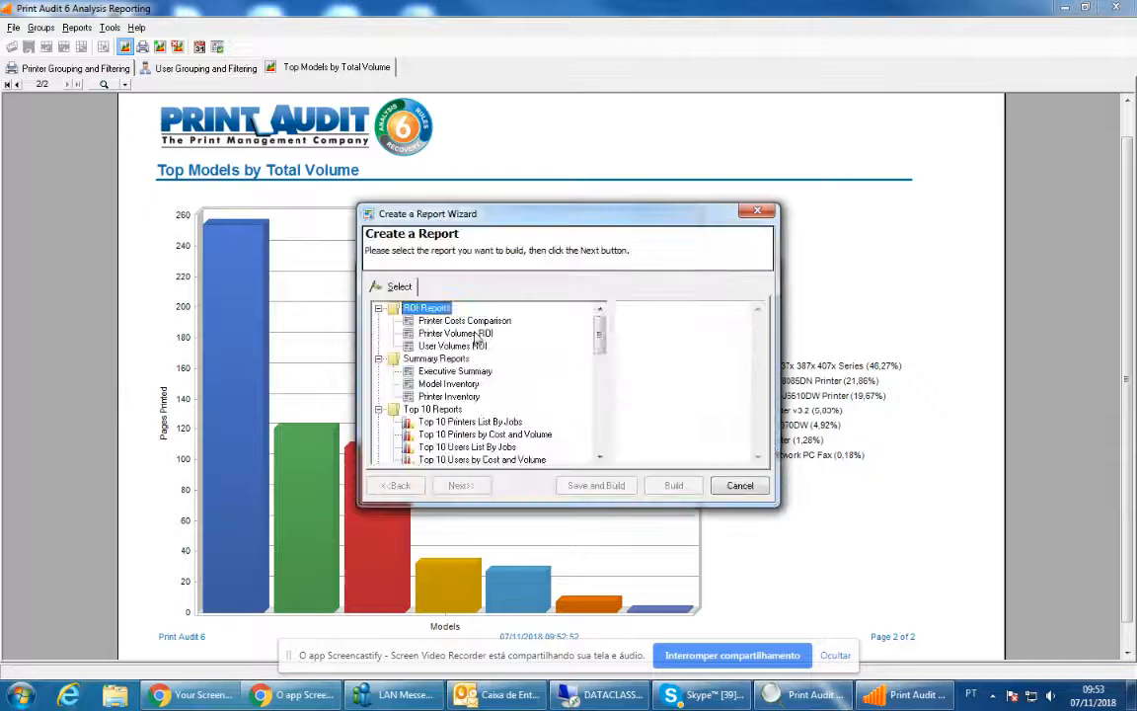
pyautogui.click(599, 458)
pyautogui.moveTo(600, 458); pyautogui.dragTo(599, 460)
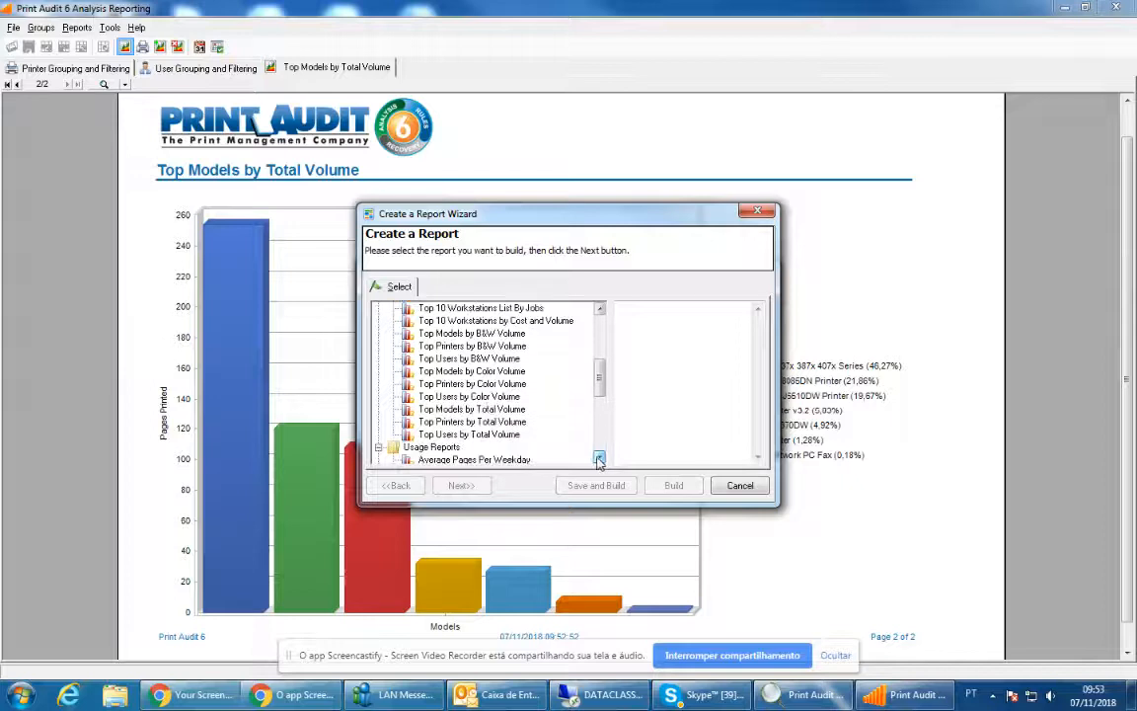
pyautogui.click(469, 435)
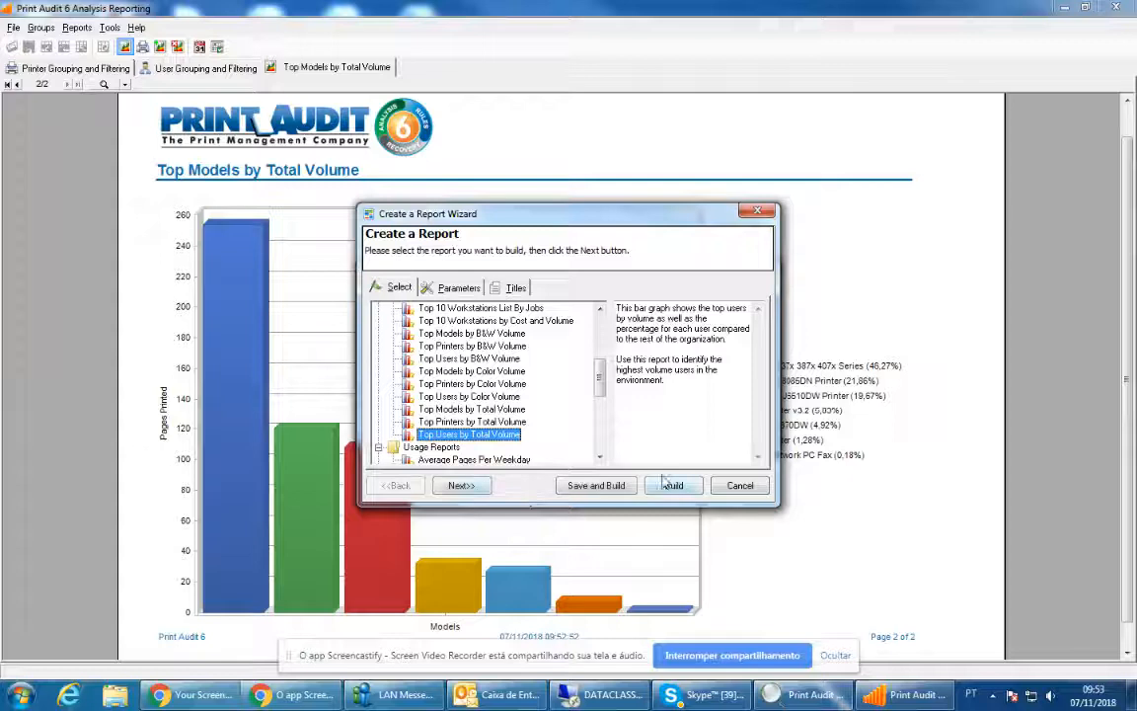
# - Build the users report with the date range Last Month, view its bar chart page, and return to the Top Models by Total Volume report
pyautogui.click(460, 484)
pyautogui.click(499, 365)
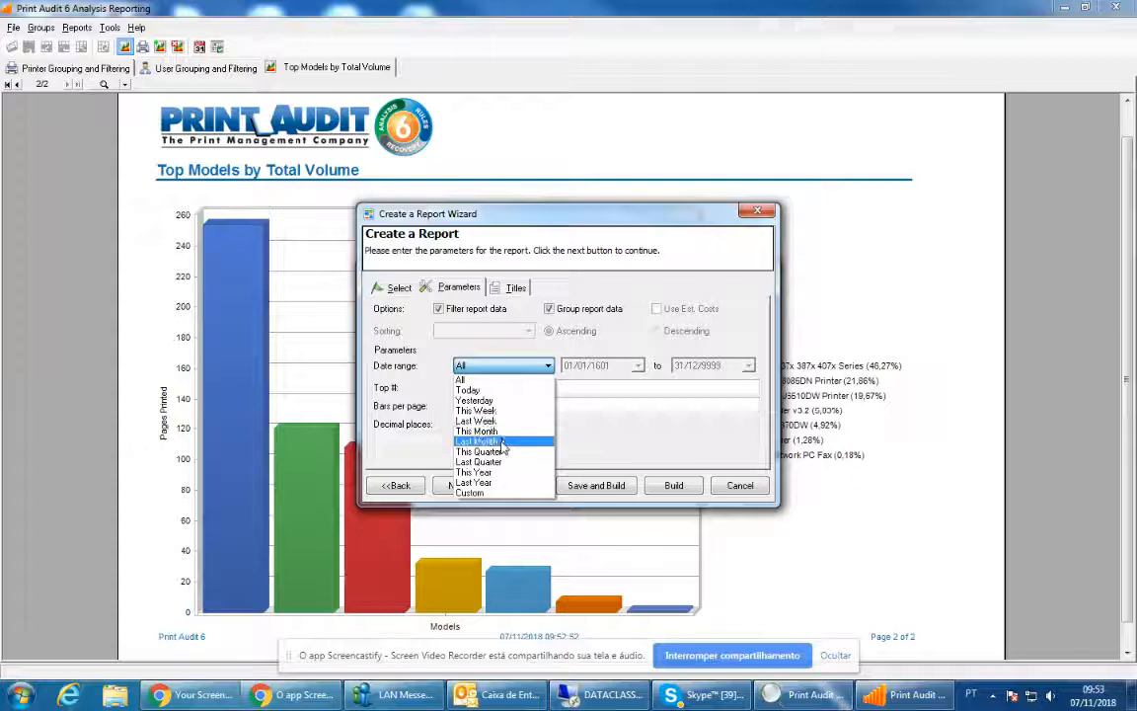
pyautogui.click(502, 448)
pyautogui.click(675, 486)
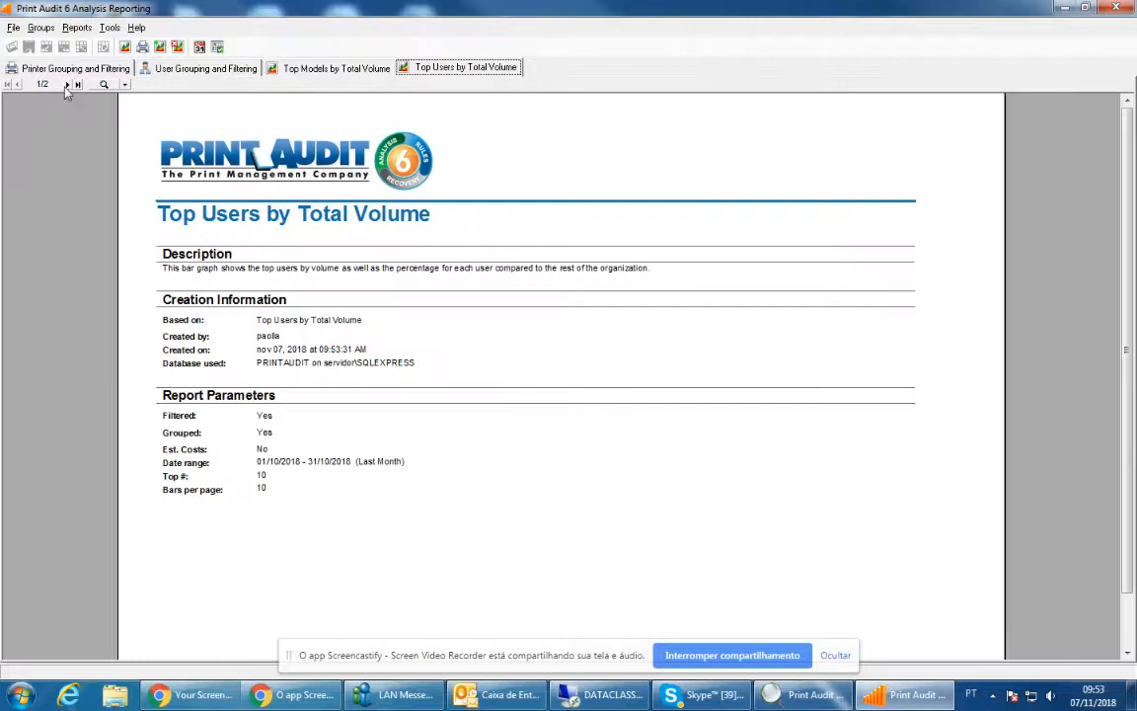
pyautogui.click(68, 85)
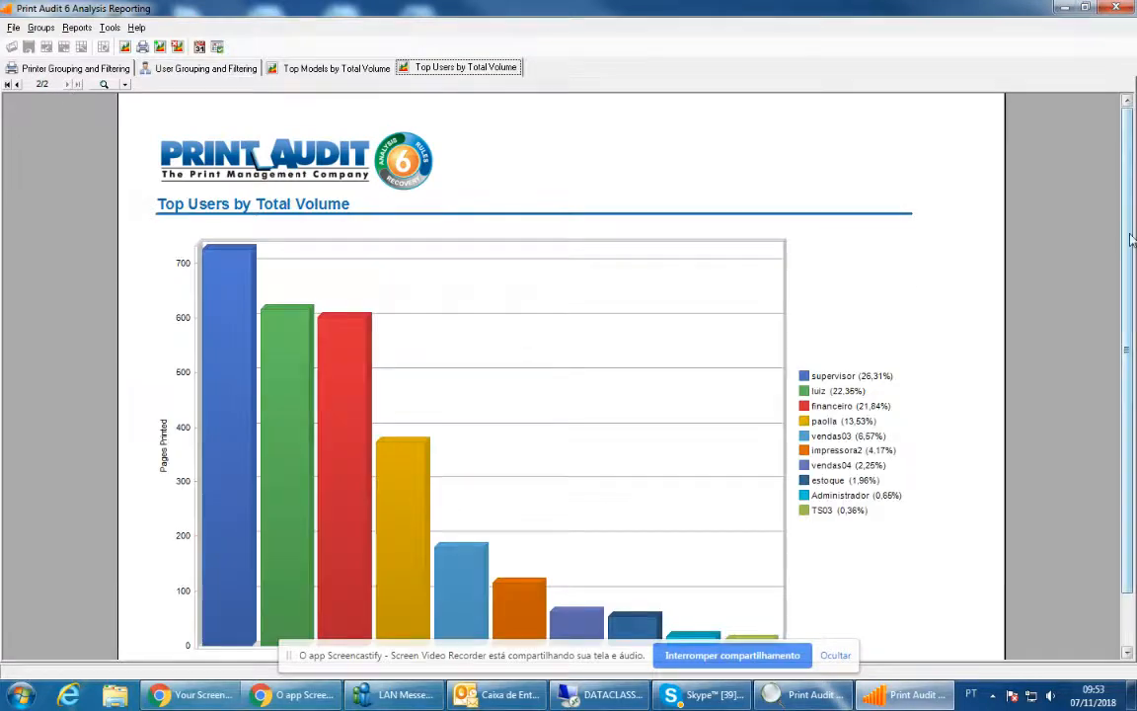
pyautogui.scroll(-1, 933, 415)
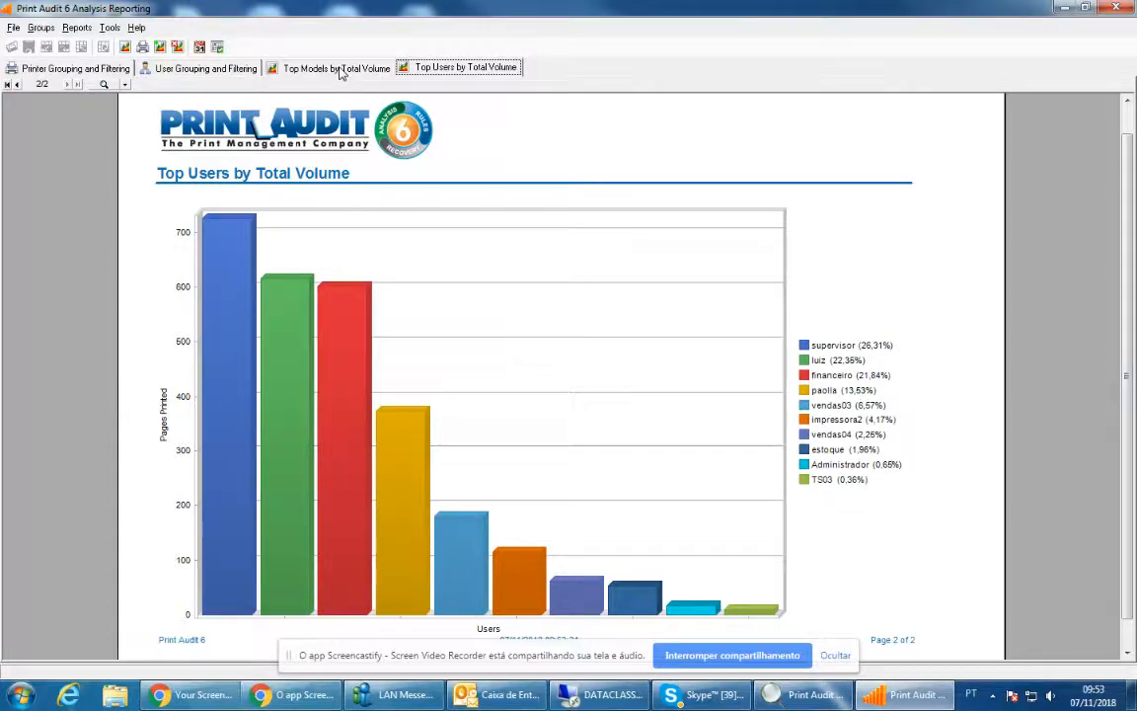
pyautogui.click(339, 71)
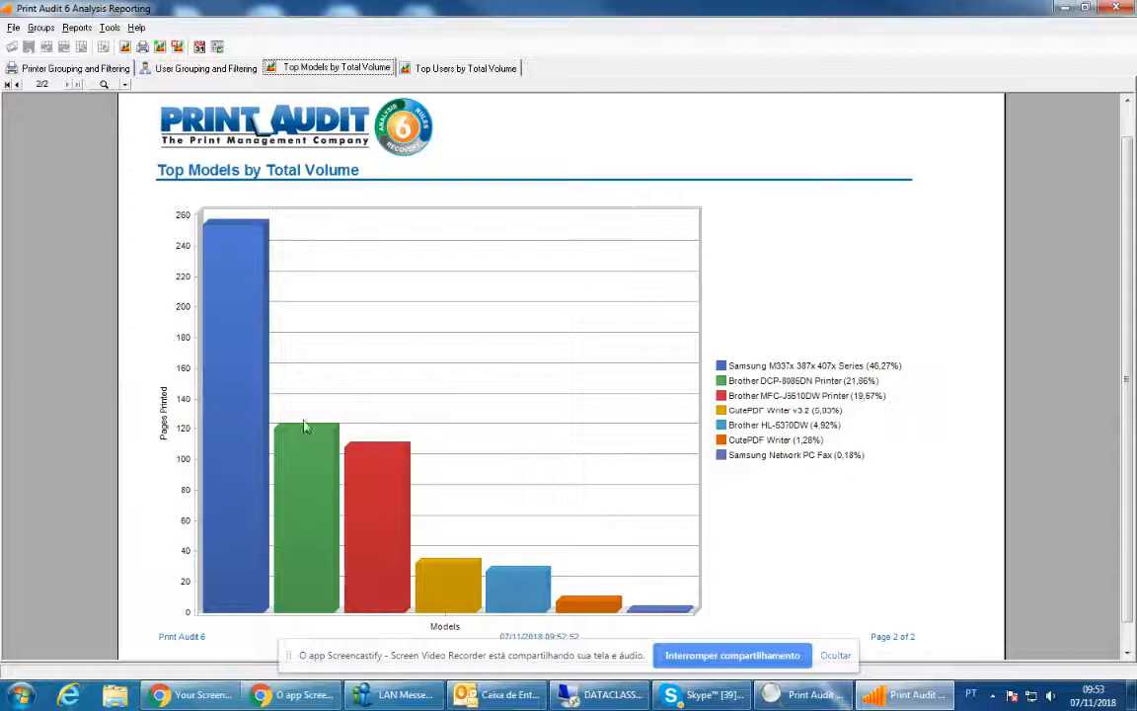